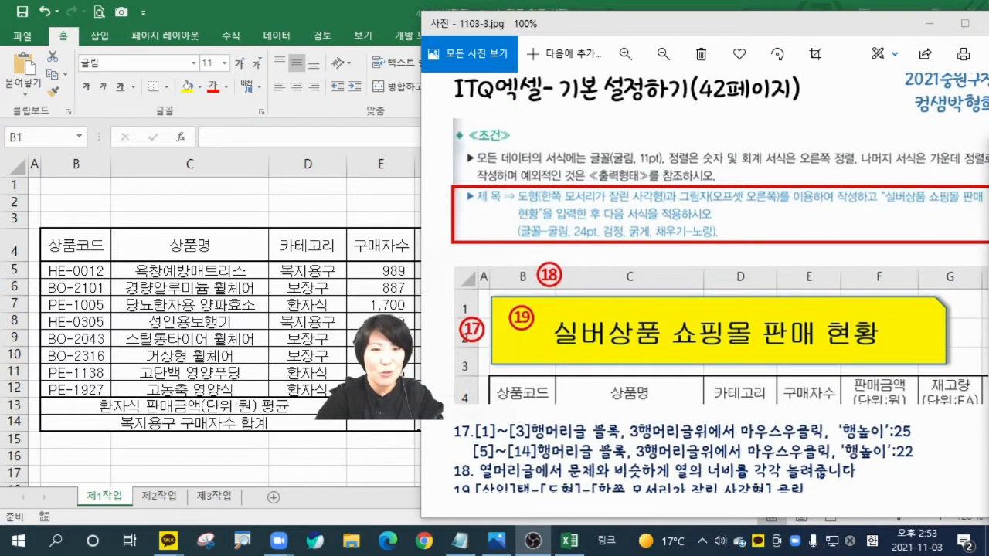
- Set the height of rows 1 through 3 to 25, following the reference image's instructions
scroll(707, 259, down, 5)
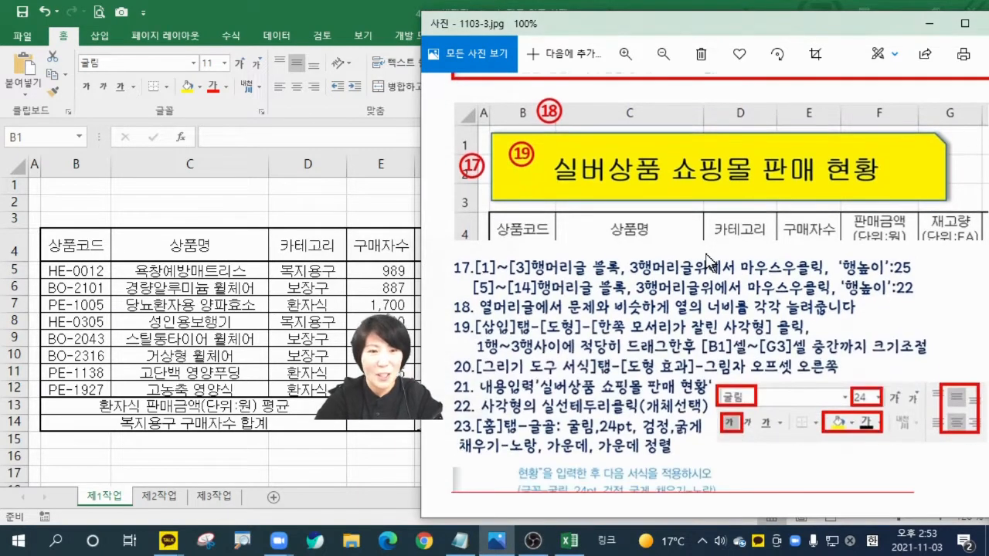
scroll(707, 259, up, 1)
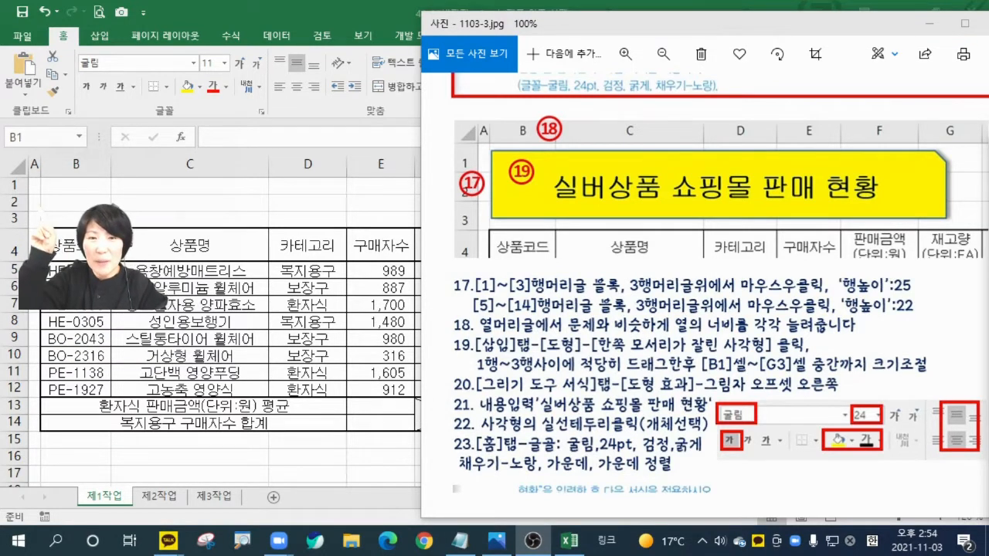
click(17, 191)
drag(17, 186, 19, 221)
right_click(20, 222)
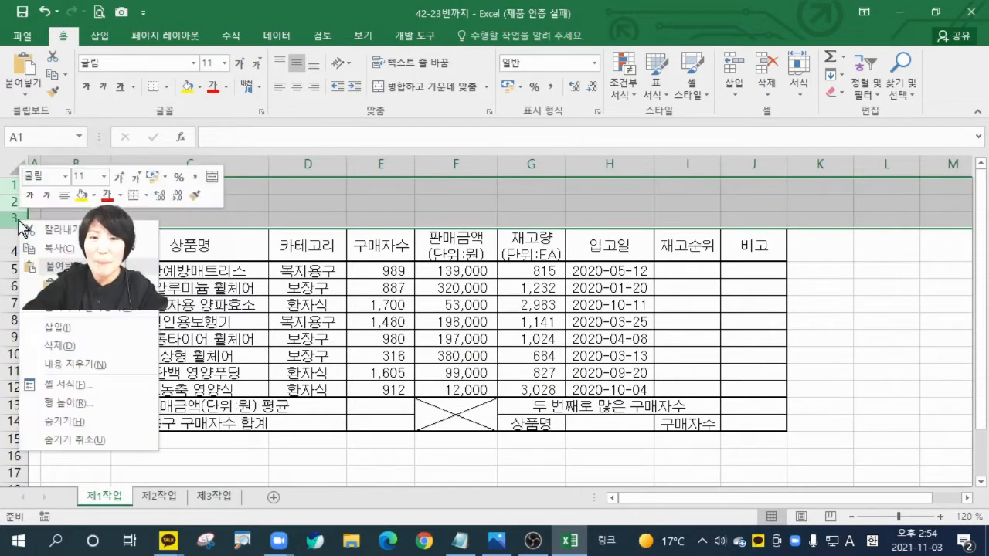
click(74, 403)
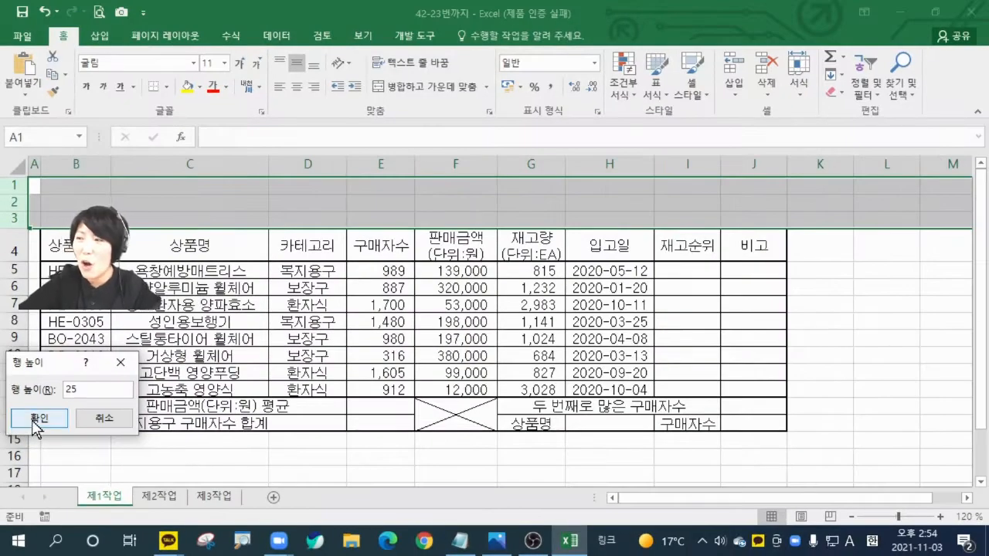
click(79, 280)
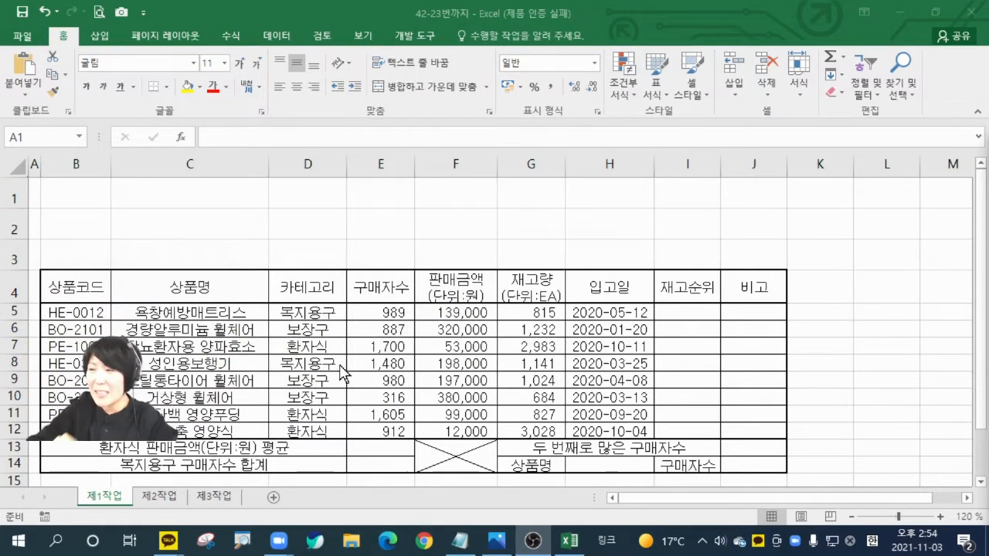
- Set the height of rows 5 through 14 to 22
drag(22, 312, 10, 469)
right_click(10, 452)
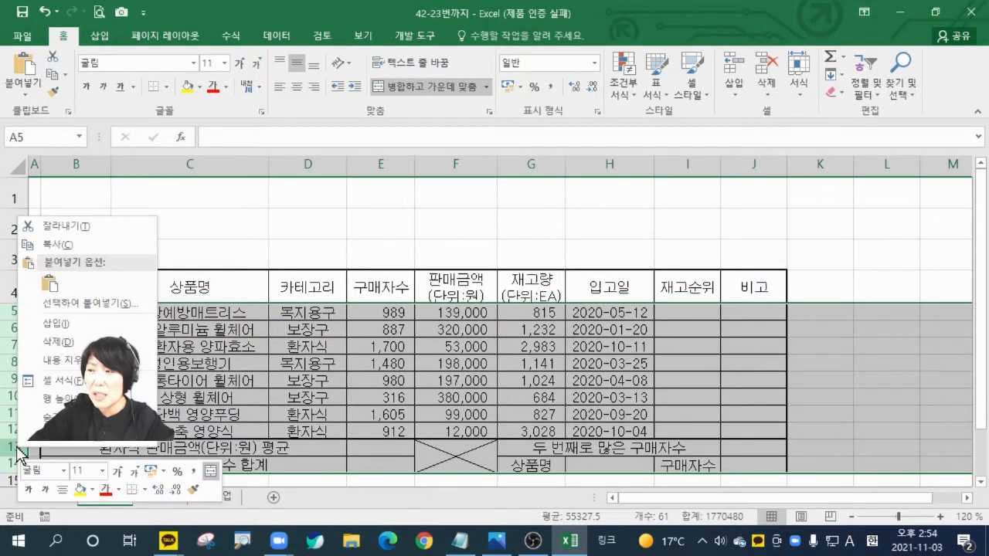
click(68, 397)
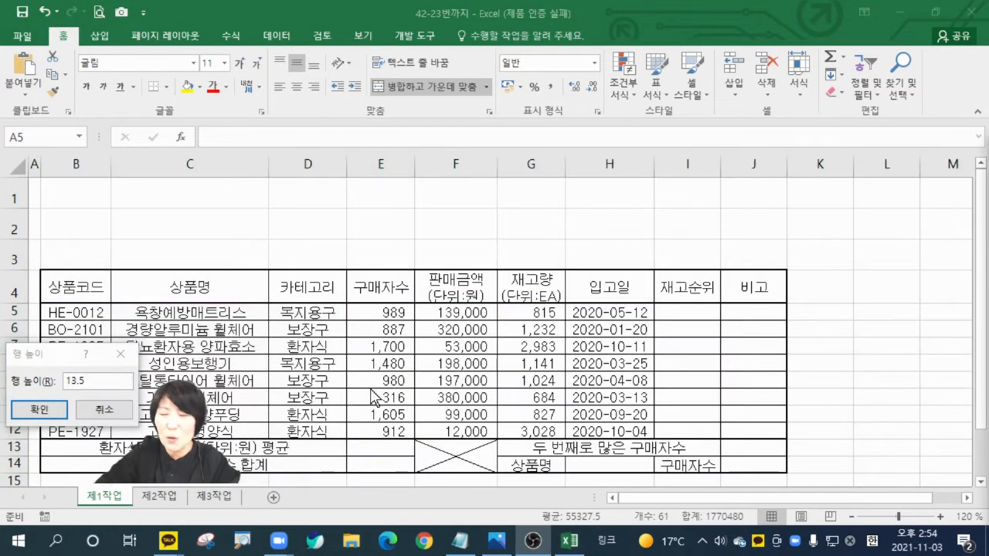
click(101, 385)
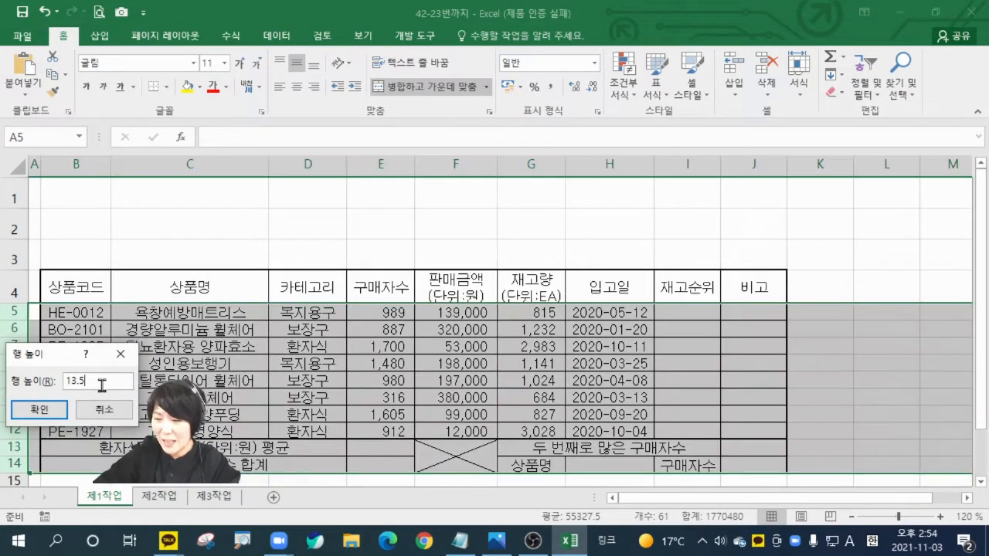
drag(101, 385, 57, 385)
text(22)
click(46, 410)
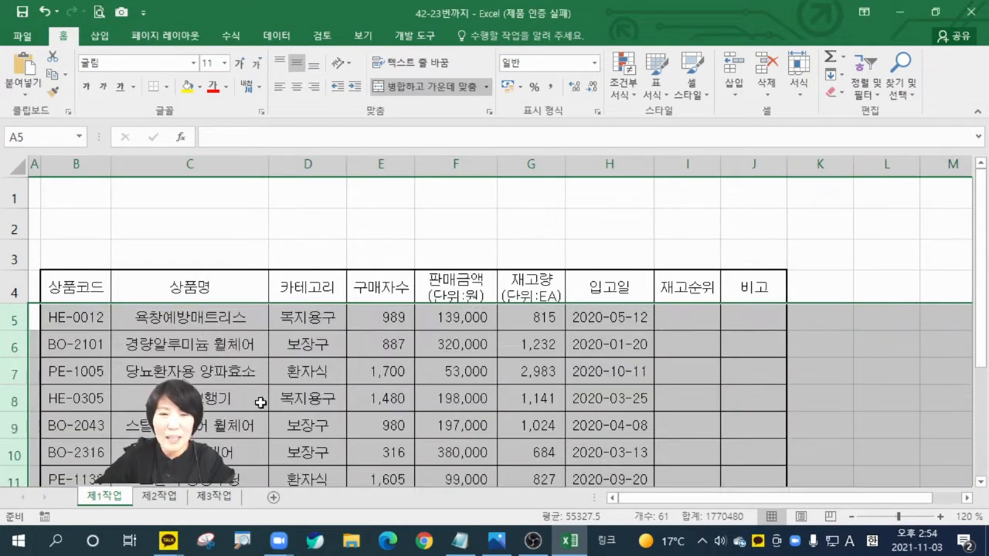
click(291, 353)
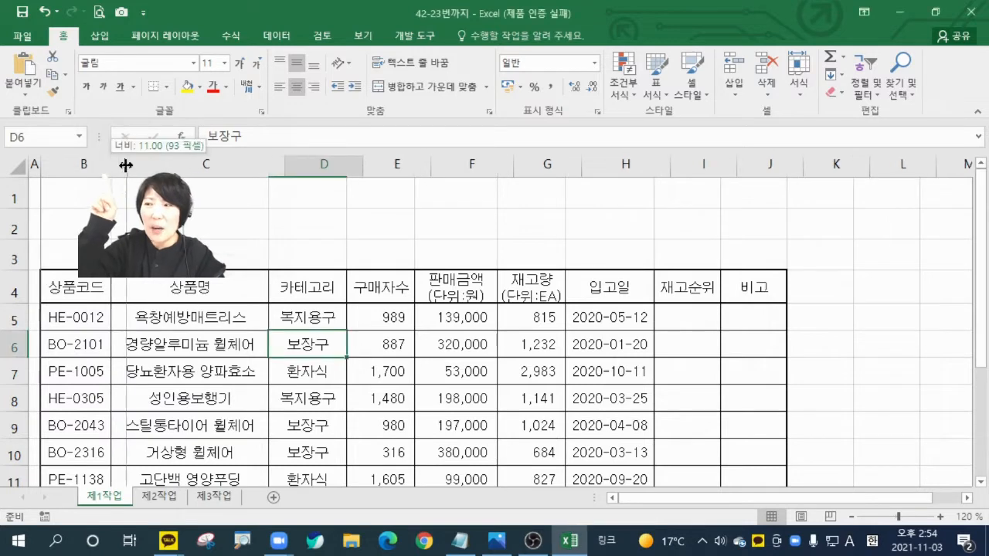
- Widen columns B and C slightly and column H a bit more, to resemble the reference table
drag(110, 164, 119, 164)
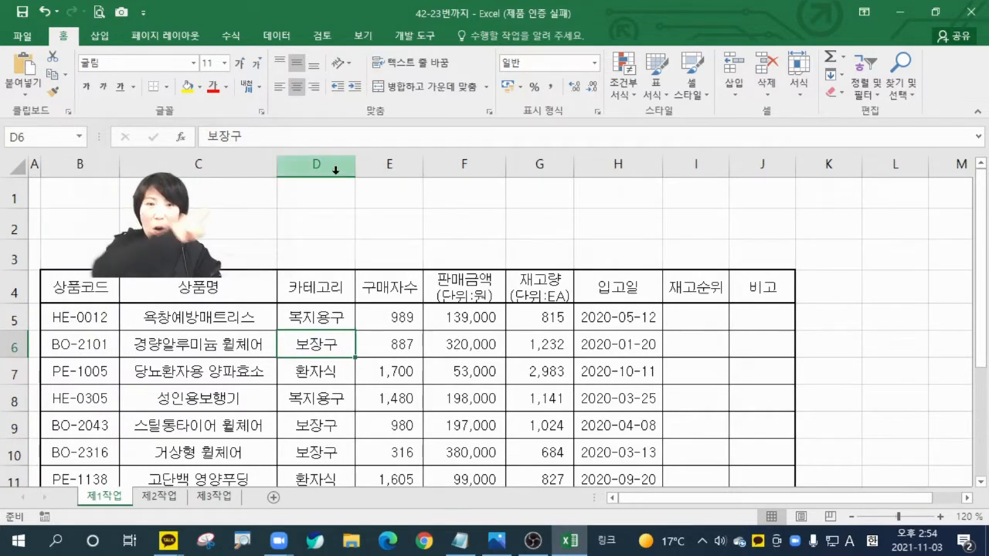
drag(278, 163, 284, 162)
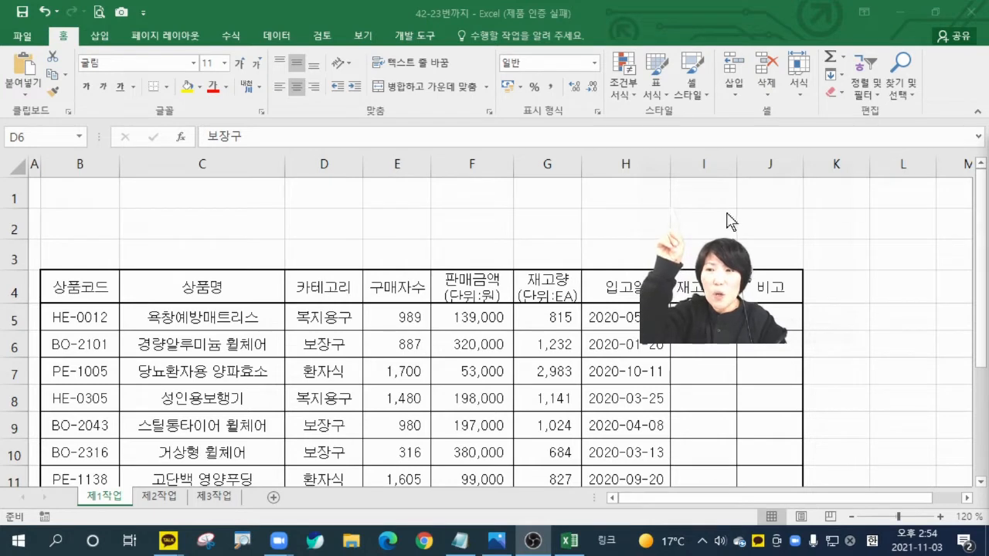
click(675, 163)
drag(672, 163, 698, 163)
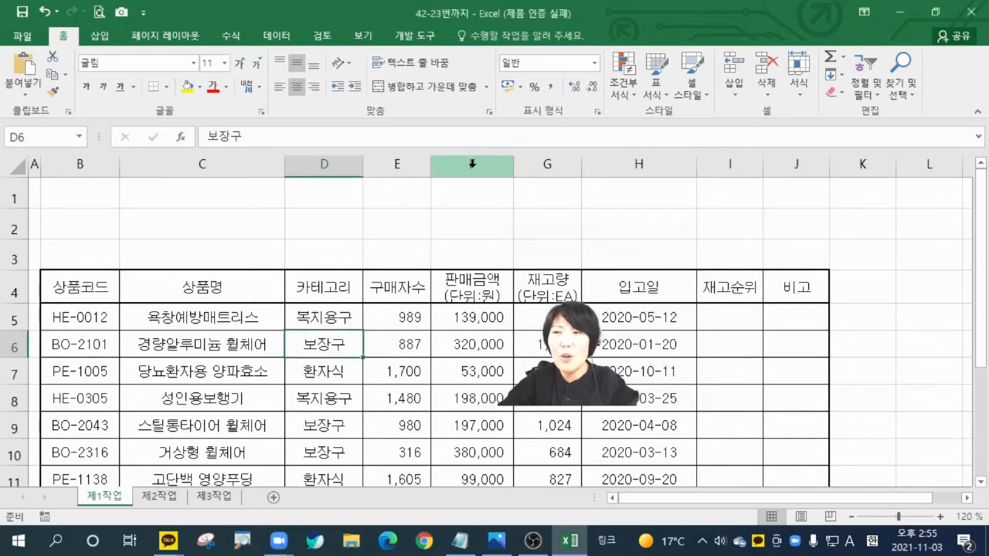
- Try widening columns F through J together to one equal width
drag(472, 163, 788, 165)
drag(514, 164, 523, 164)
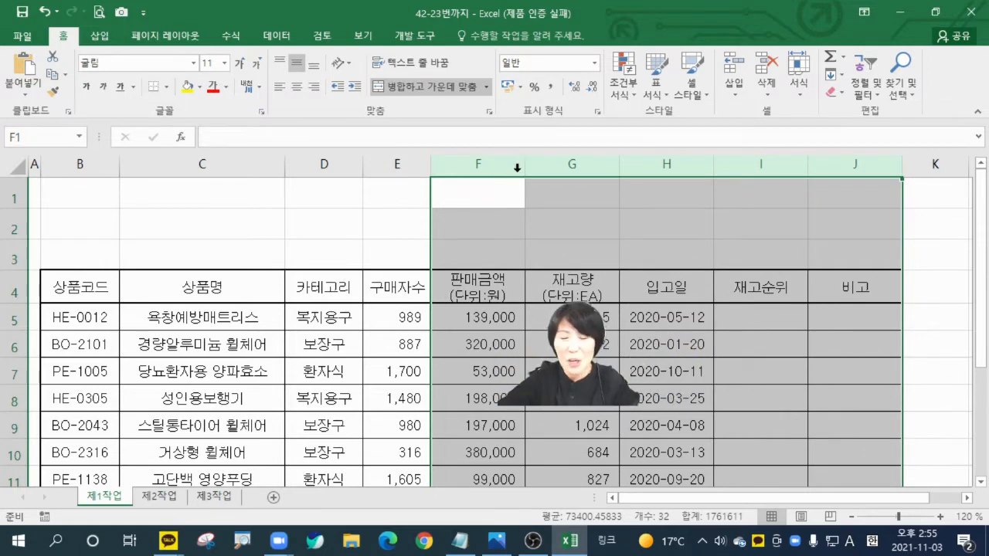
key(ctrl+z)
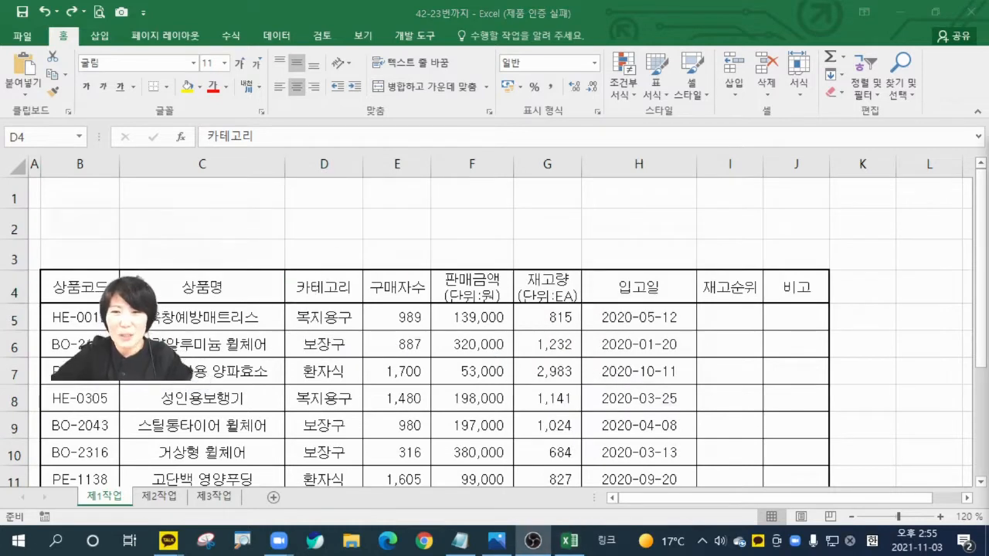
- Draw a snipped single-corner rectangle about 6.7 cm wide and 1.2 cm high above the table, from column B into D
click(507, 543)
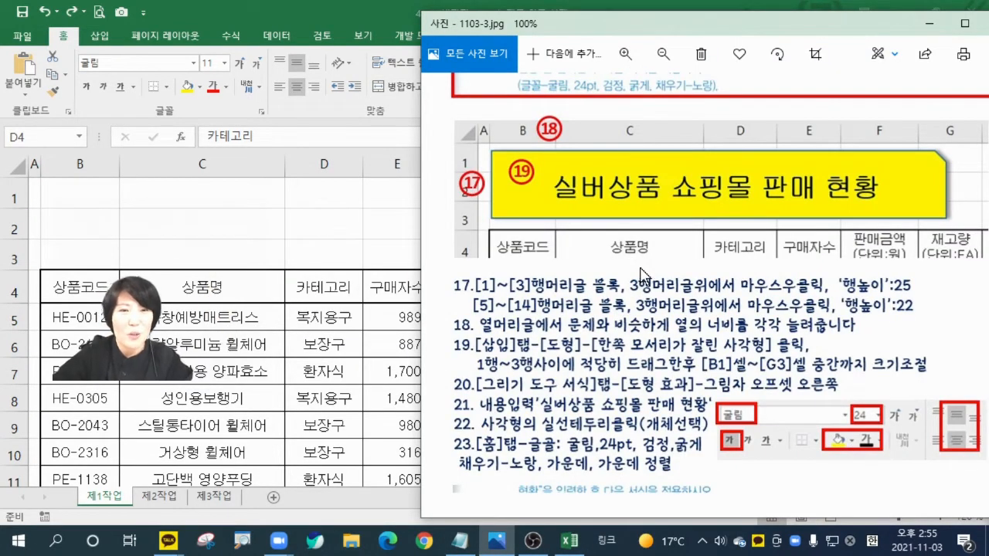
key(alt+Tab)
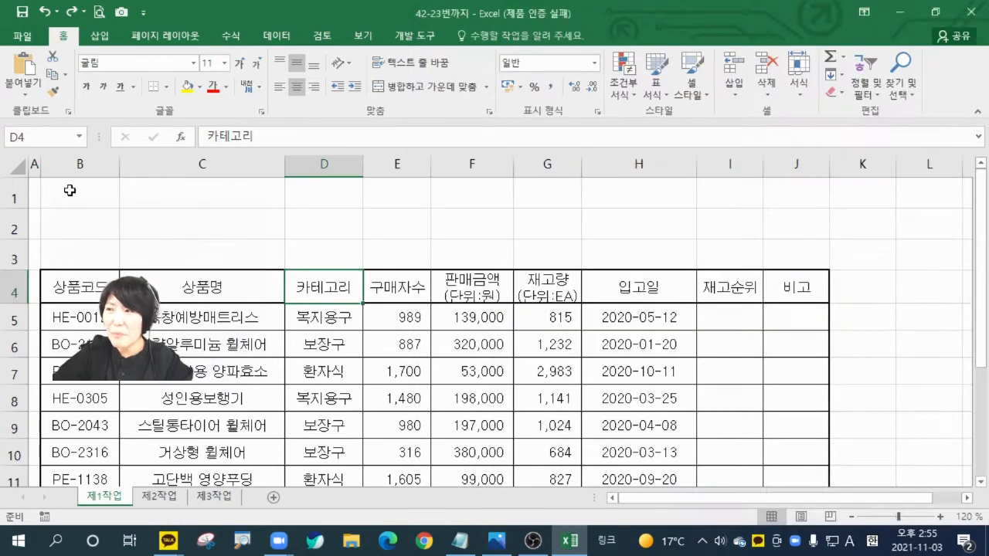
click(99, 35)
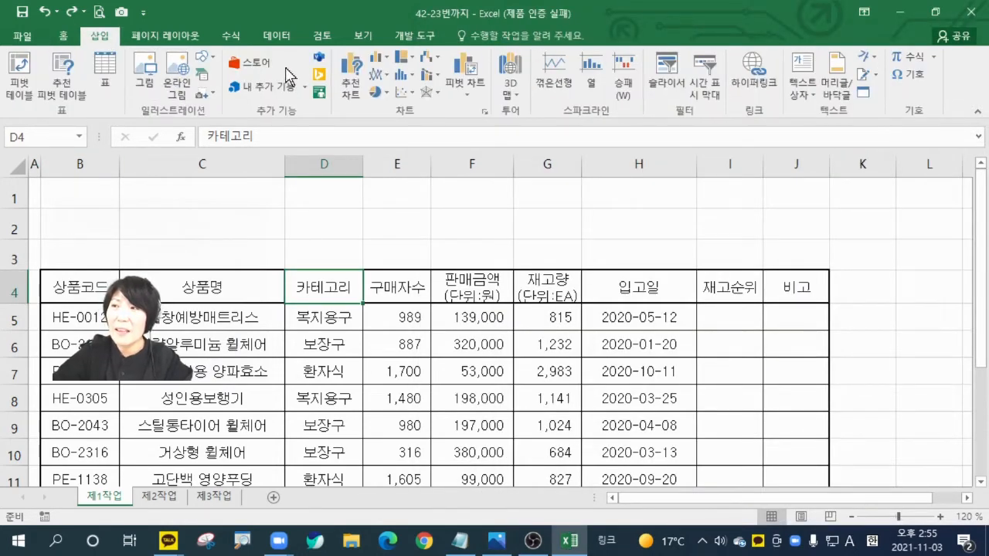
click(209, 58)
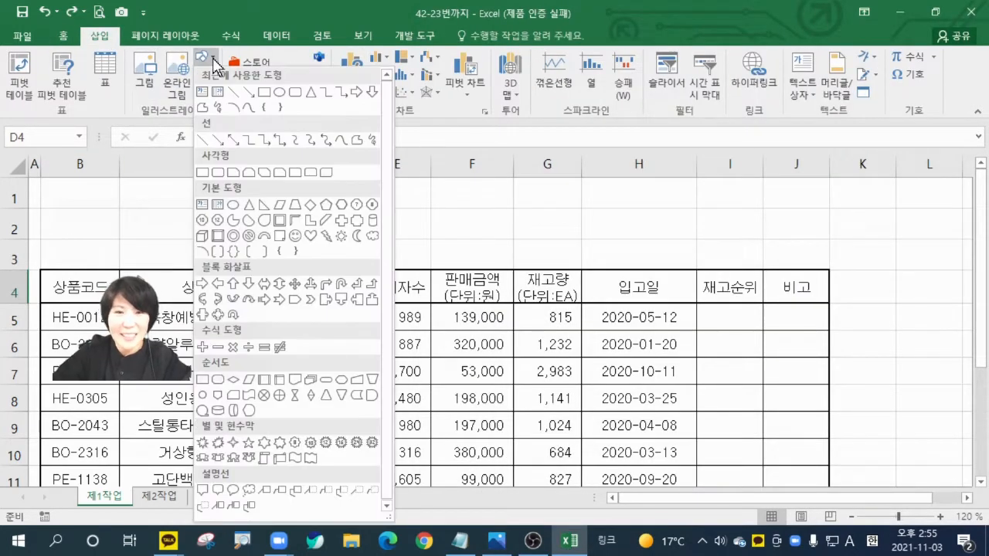
click(232, 180)
mouse_move(84, 198)
mouse_down()
mouse_move(291, 221)
mouse_move(320, 242)
mouse_up()
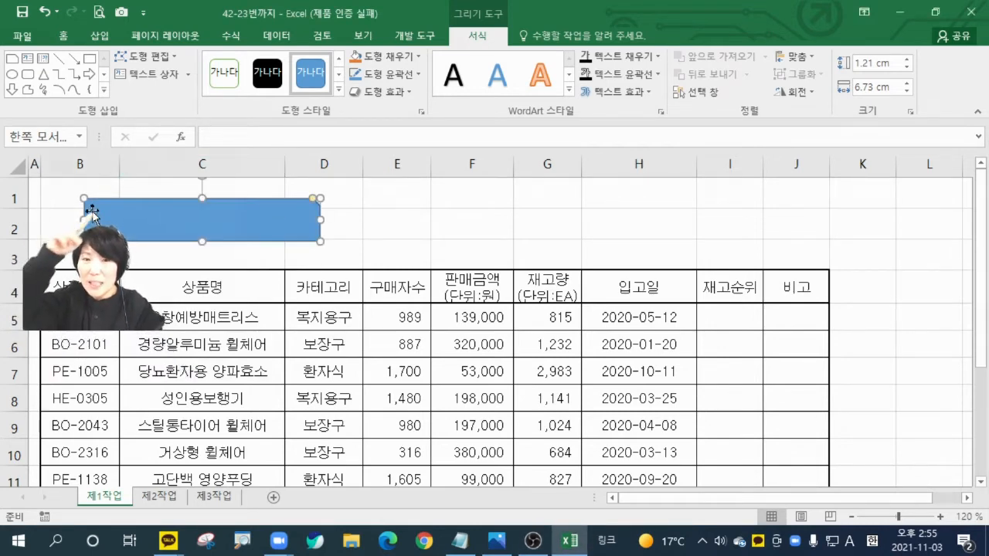
- Resize the rectangle to span from B1 to the middle of G3, about 14.4 cm wide and 1.9 cm high
drag(83, 198, 42, 189)
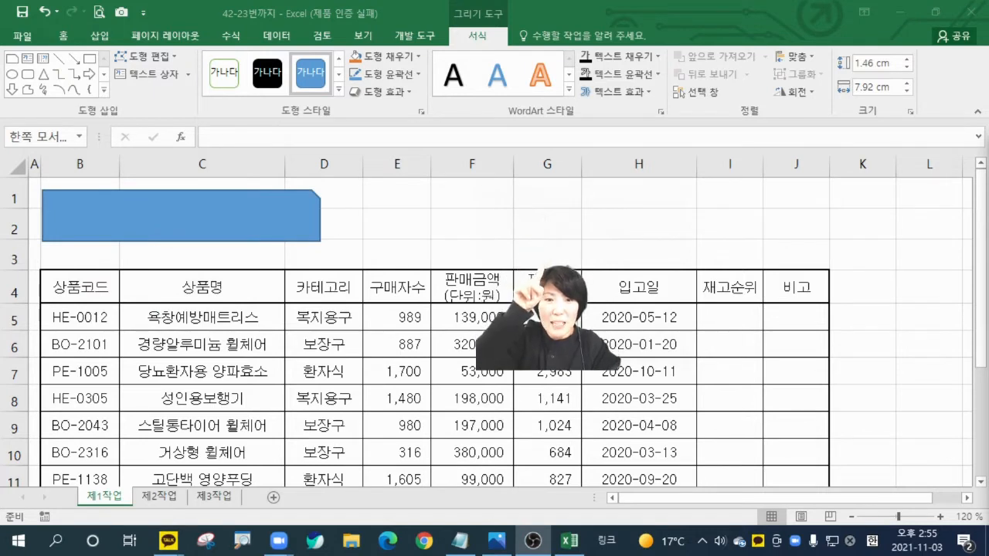
click(317, 240)
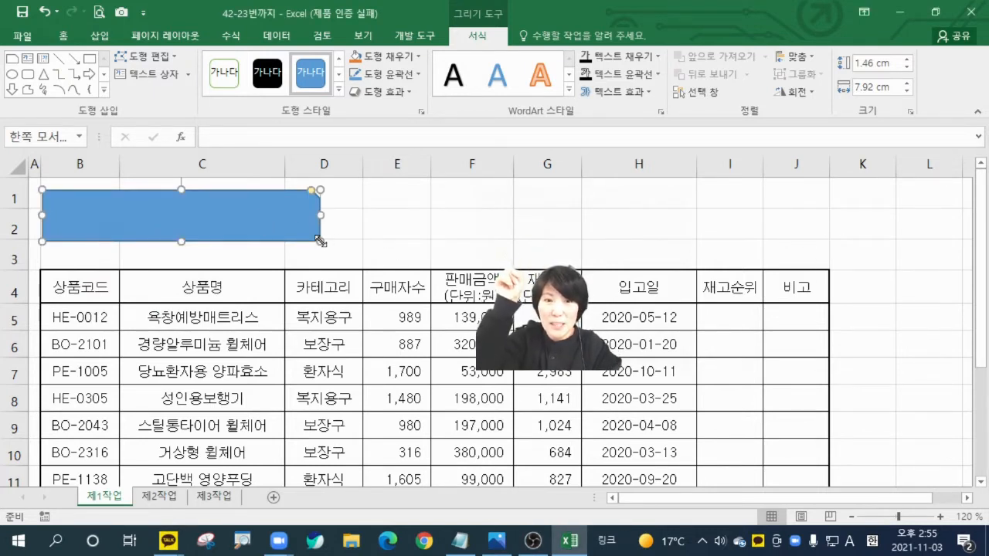
drag(317, 239, 546, 258)
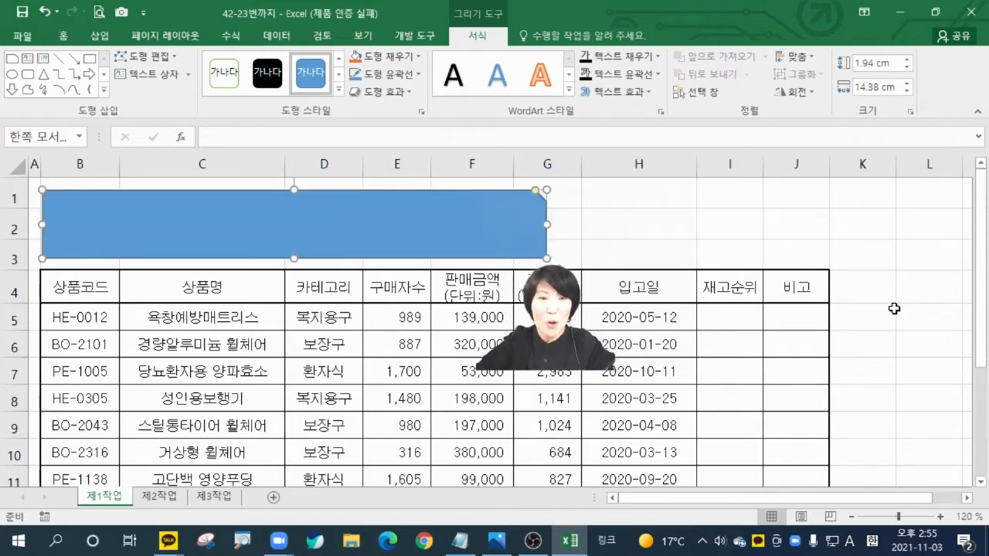
- Apply the outer Offset Right shadow to the snipped-corner rectangle
key(alt+Tab)
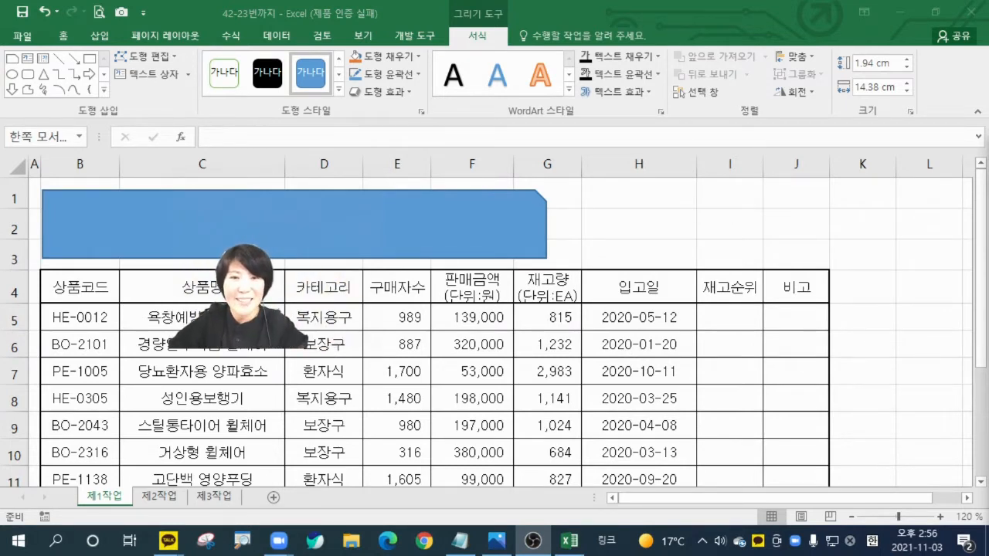
click(390, 234)
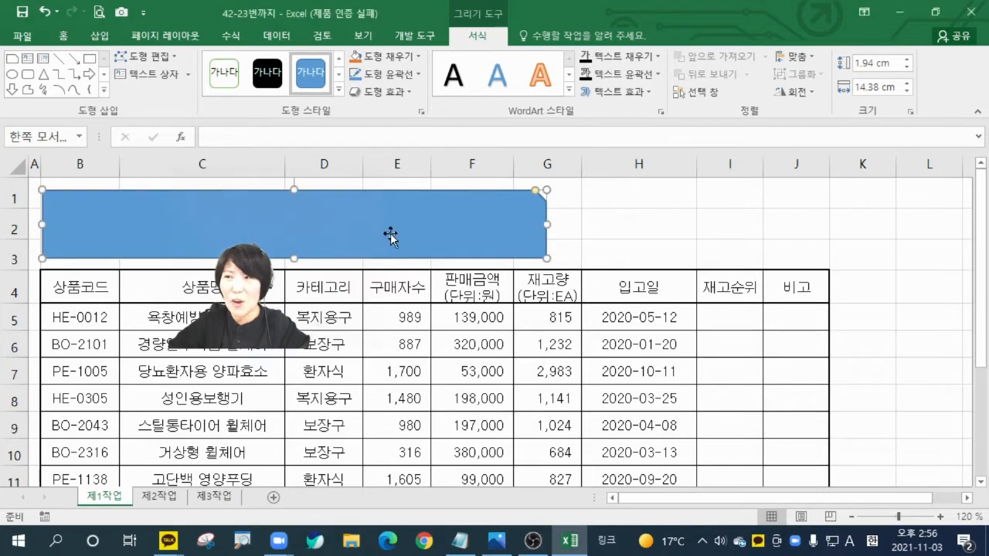
click(407, 92)
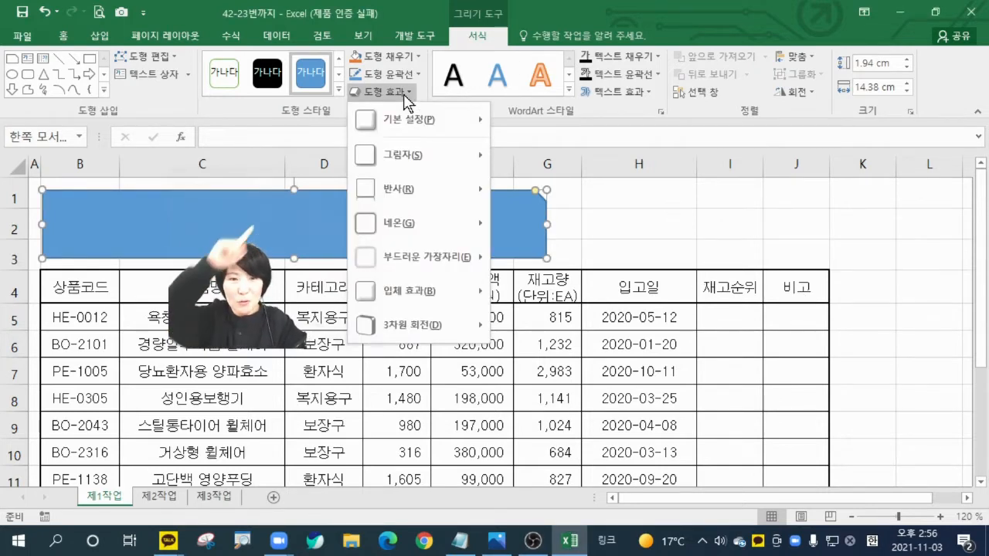
mouse_move(404, 157)
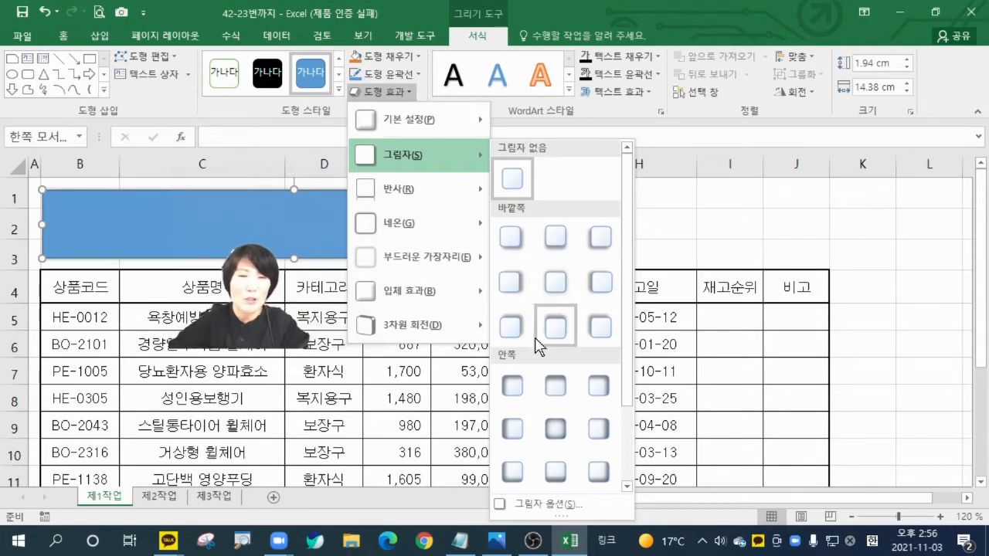
click(520, 283)
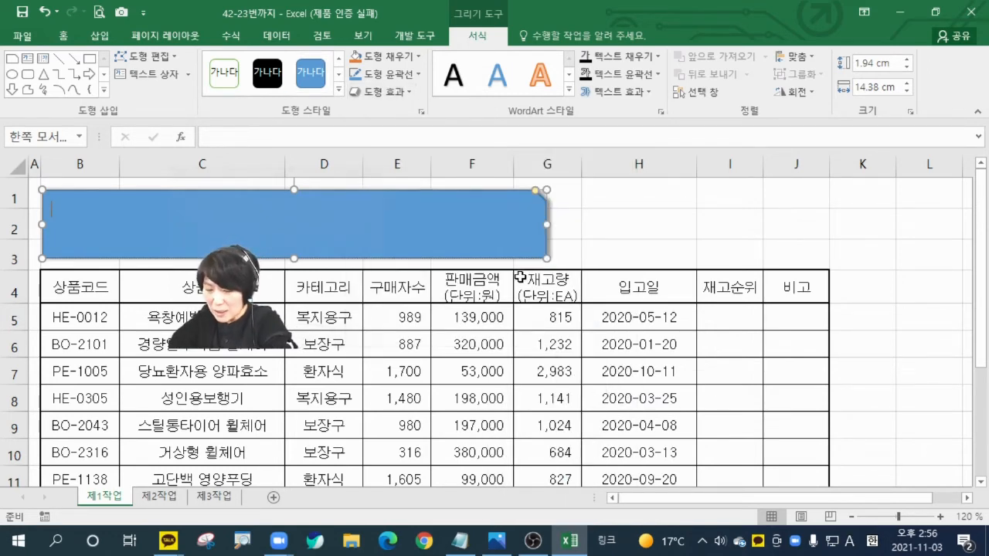
- Enter the title text "실버상품 쇼핑몰 판매 현황" in the rectangle
text(실버상ㅍ)
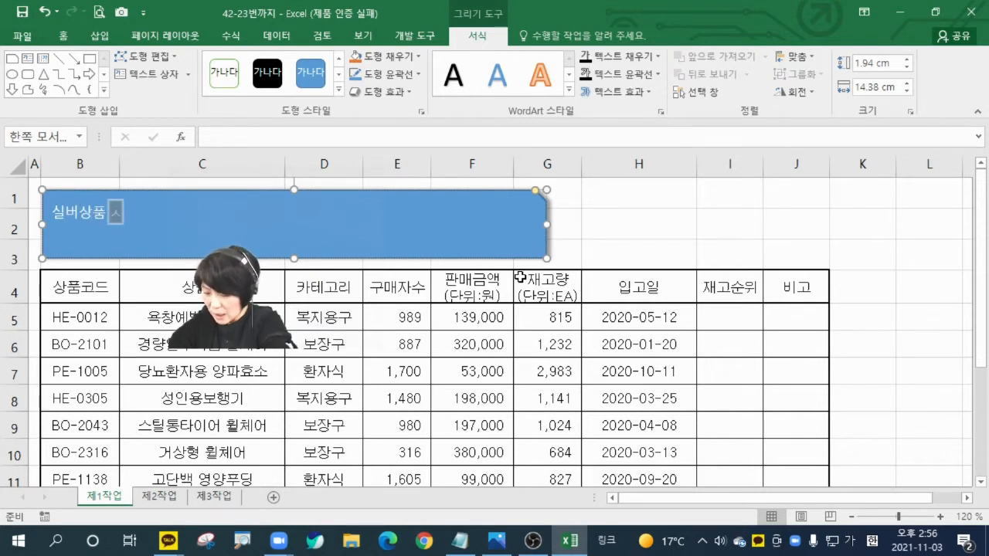
text(품 쇼핑모)
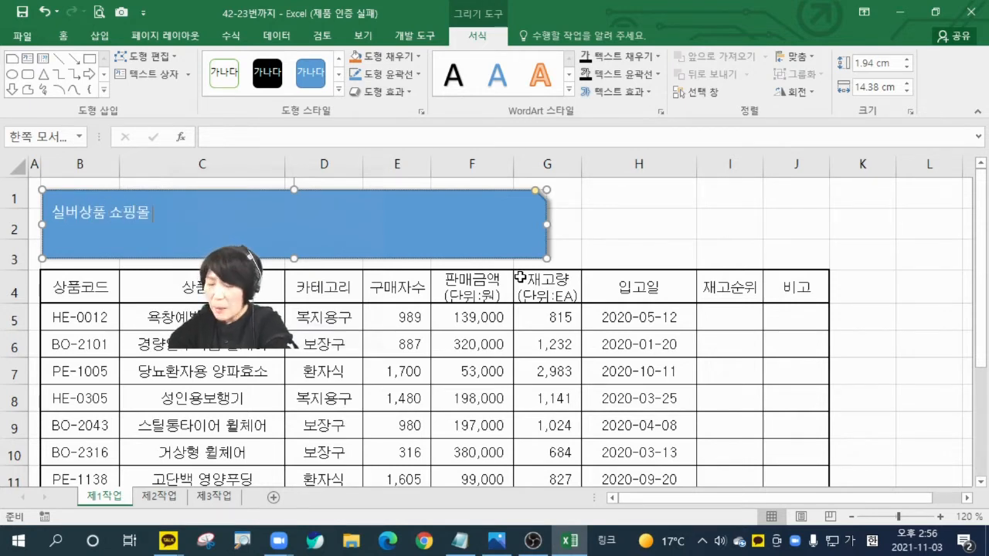
text( 판매 현황)
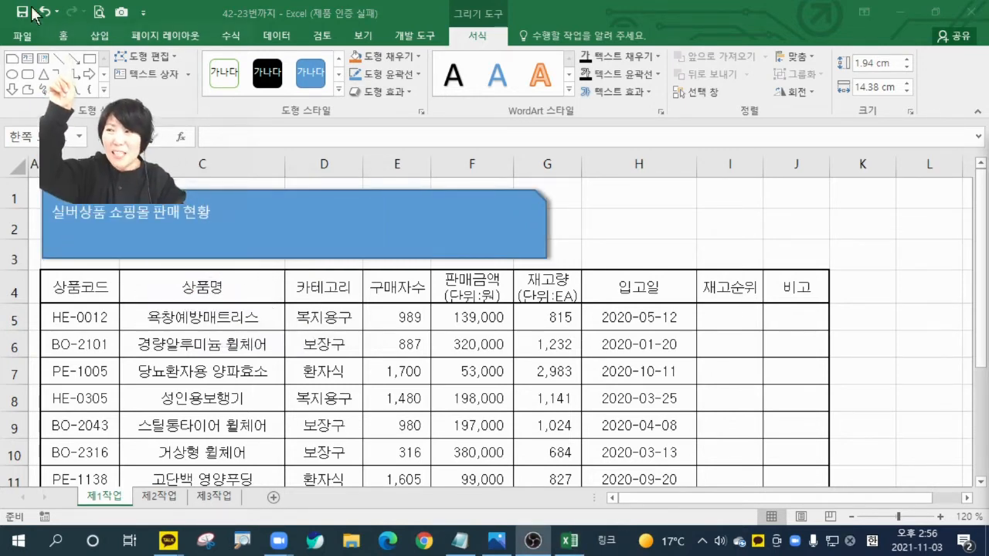
- Set the title shape's text to the 굴림 font at 24 pt
click(63, 36)
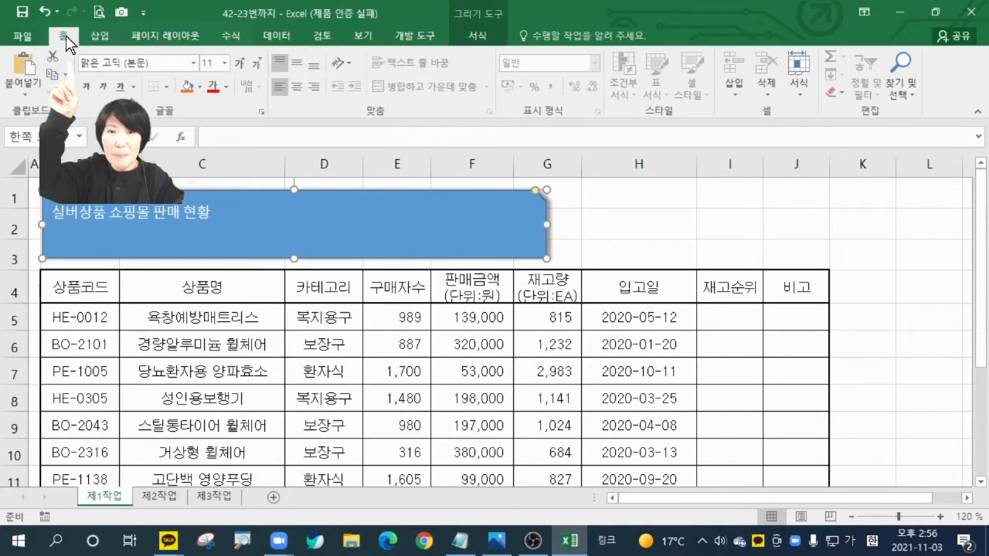
click(153, 65)
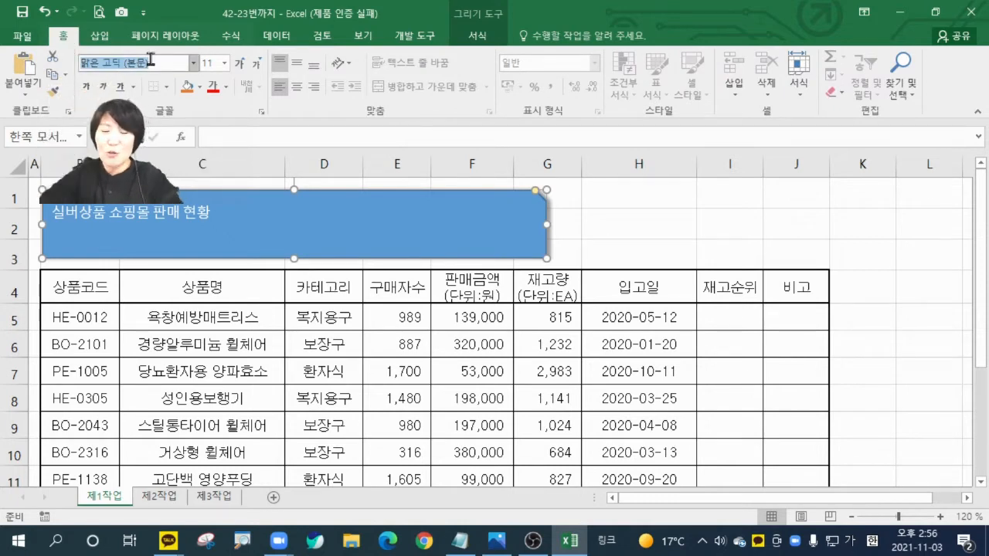
text(ㄱ)
text(림)
key(Return)
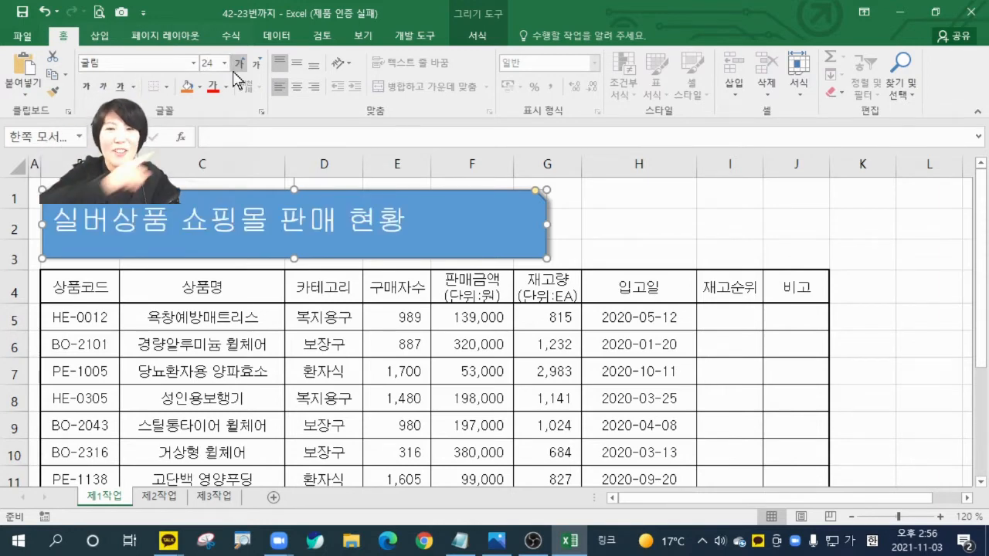
- Make the title text black and bold, and fill the snipped-corner rectangle with standard yellow
click(226, 86)
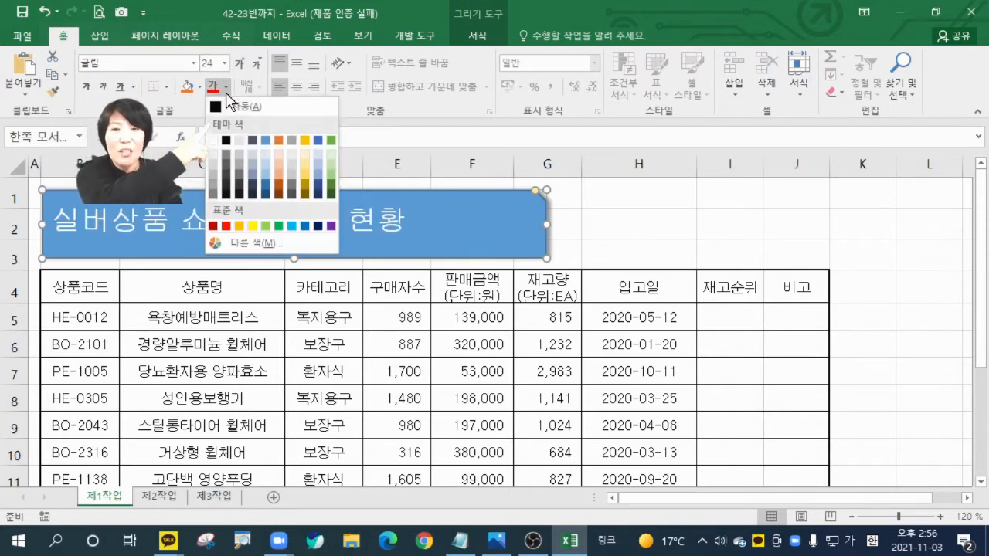
click(227, 142)
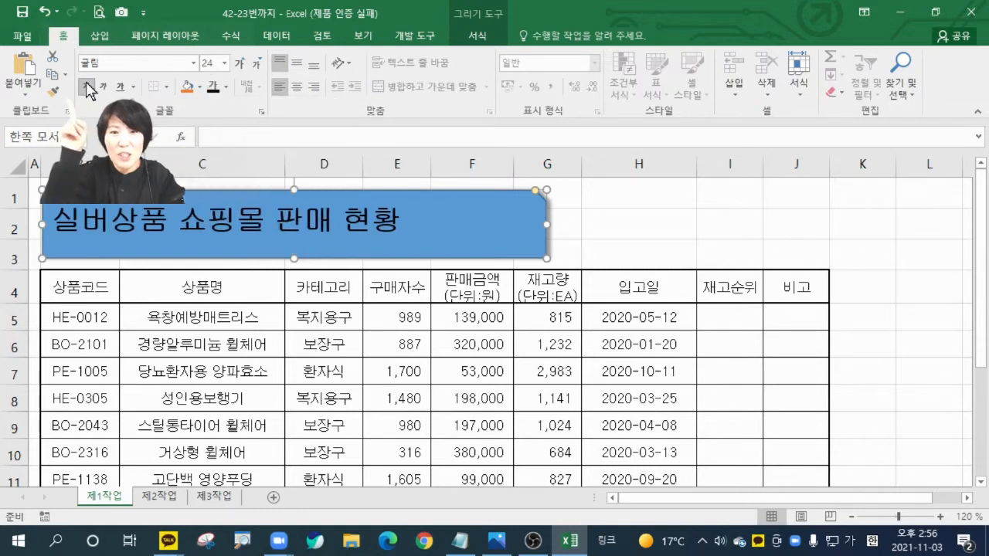
click(199, 87)
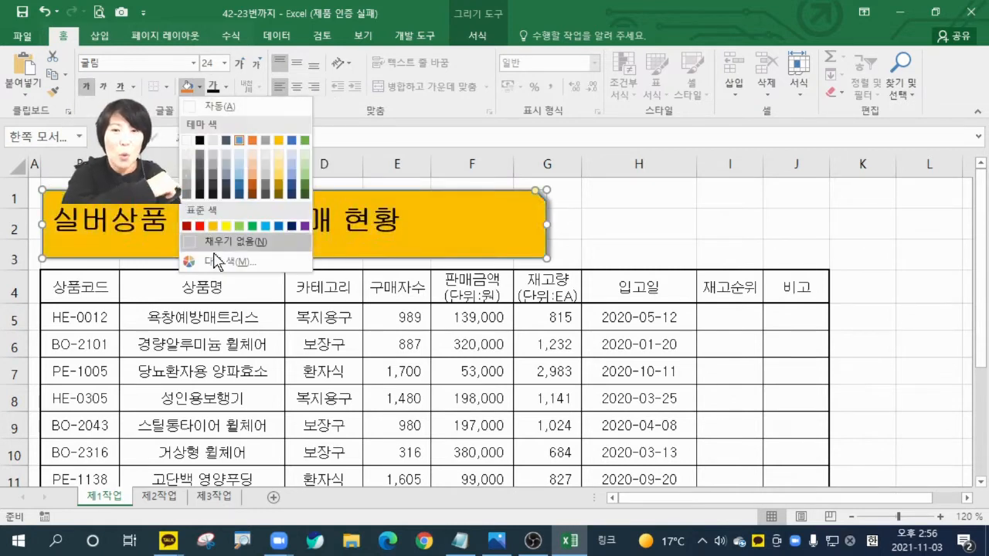
click(227, 225)
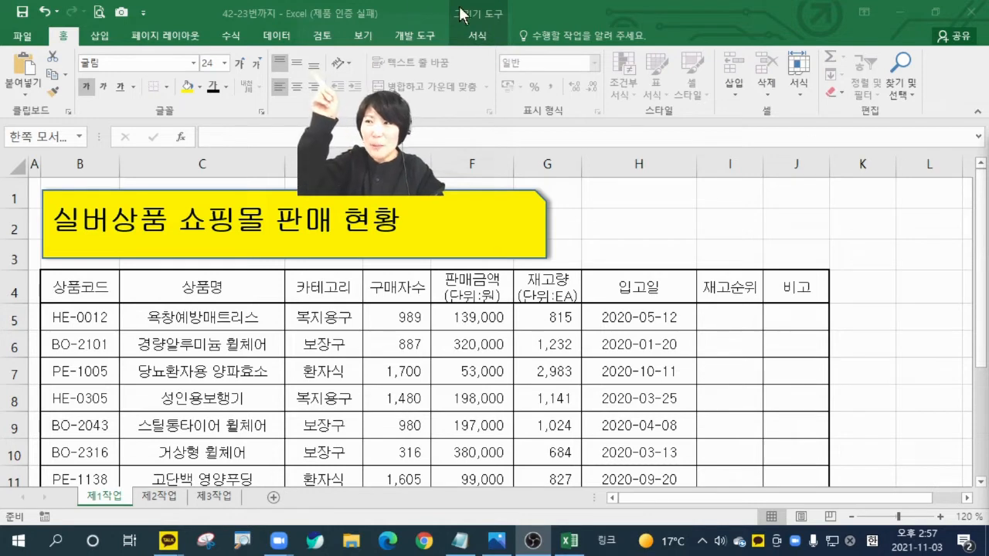
- Center the title text vertically and horizontally within the yellow rectangle
click(297, 65)
click(299, 65)
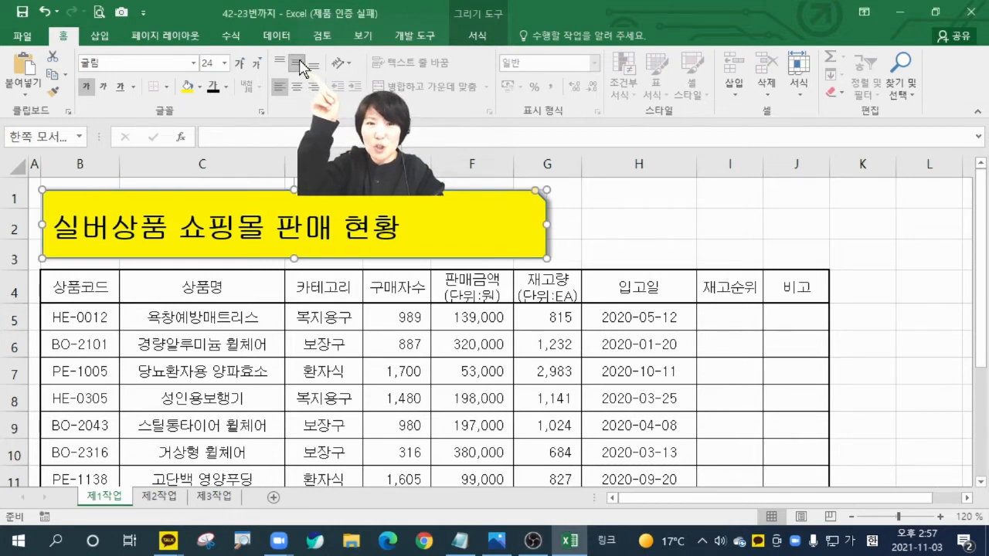
click(297, 87)
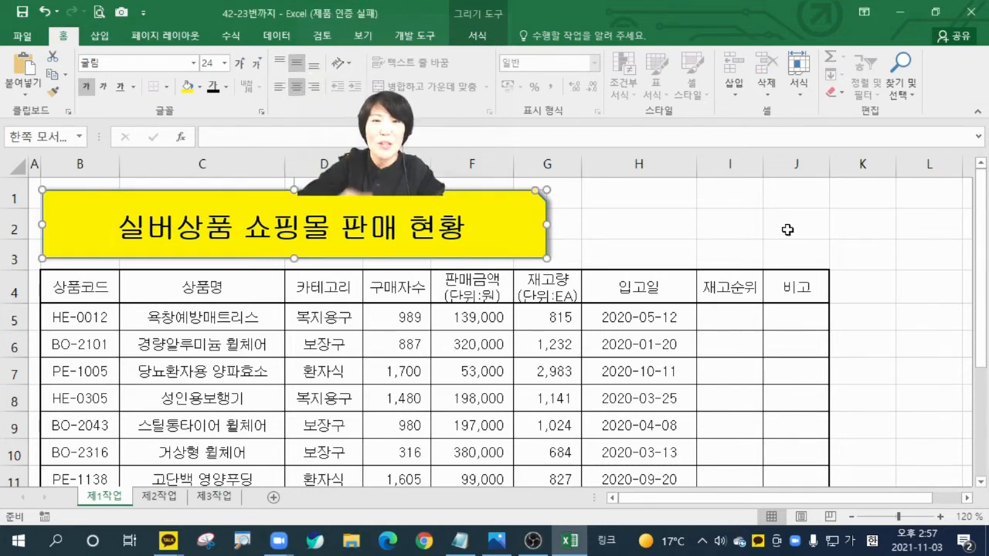
- Switch to the Photos image 1103-3.jpg, read the instructions for building the approval box, and return to the worksheet
drag(374, 177, 506, 320)
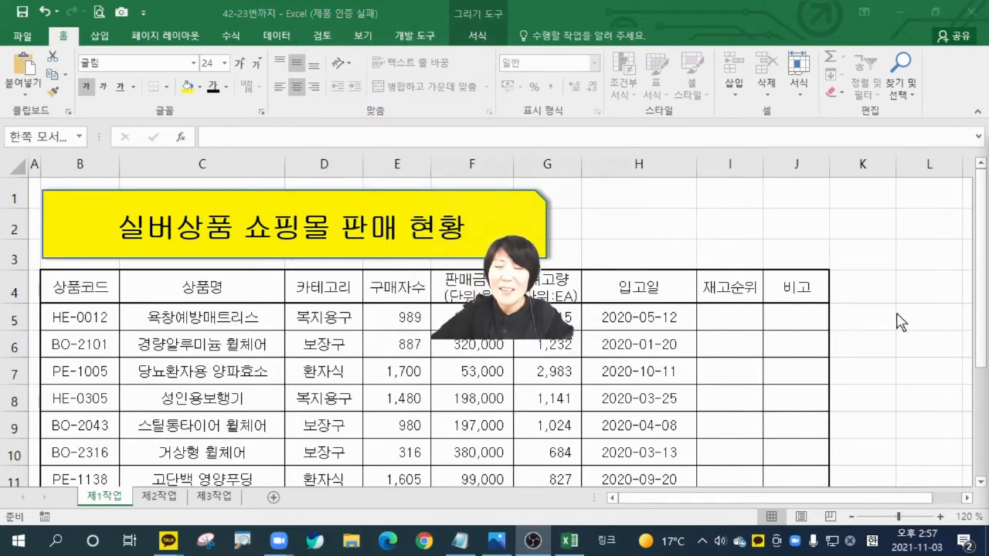
click(733, 207)
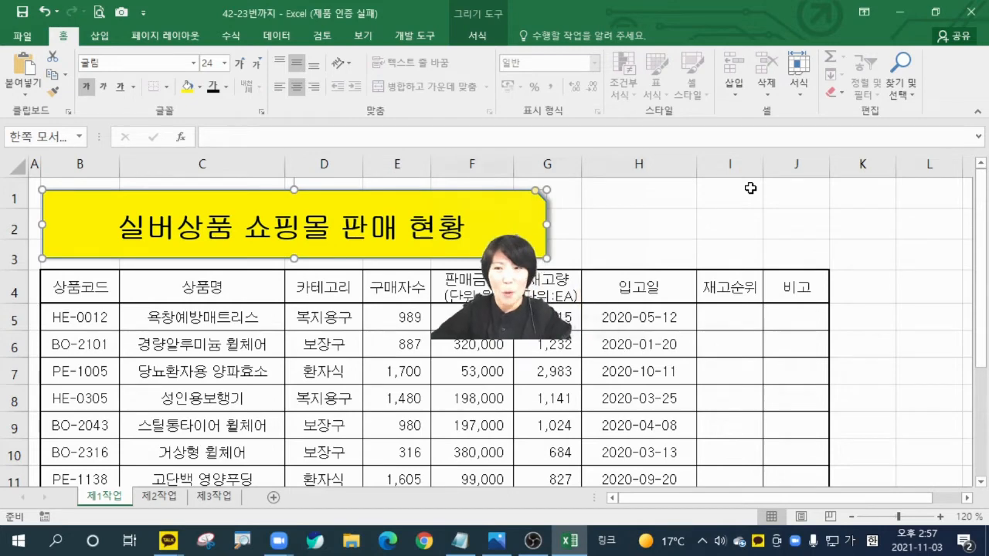
click(460, 541)
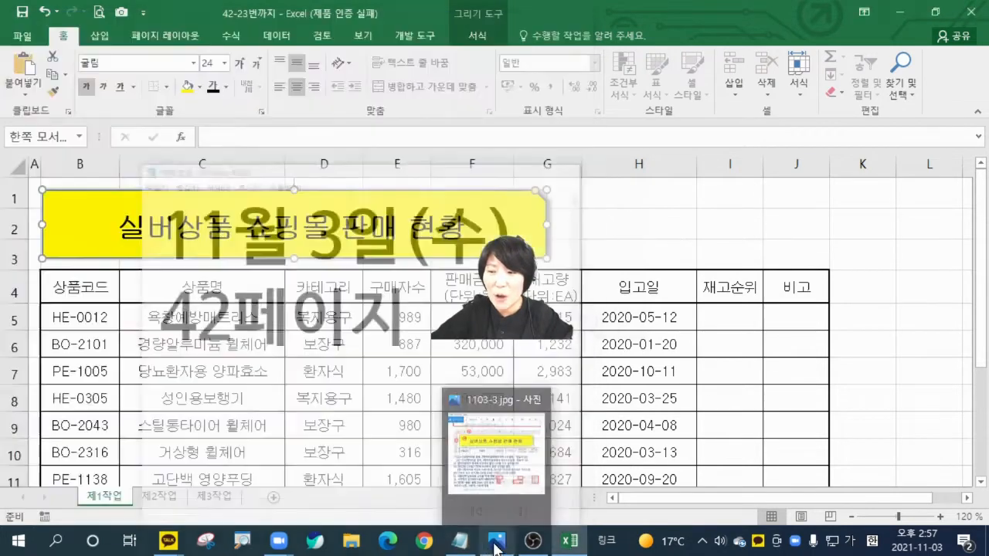
click(496, 453)
scroll(652, 431, down, 5)
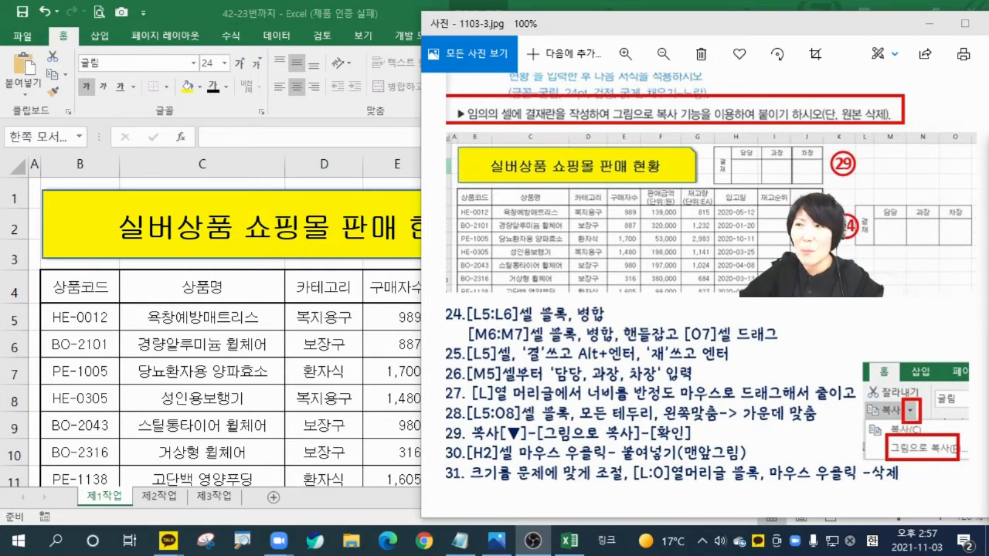
click(271, 9)
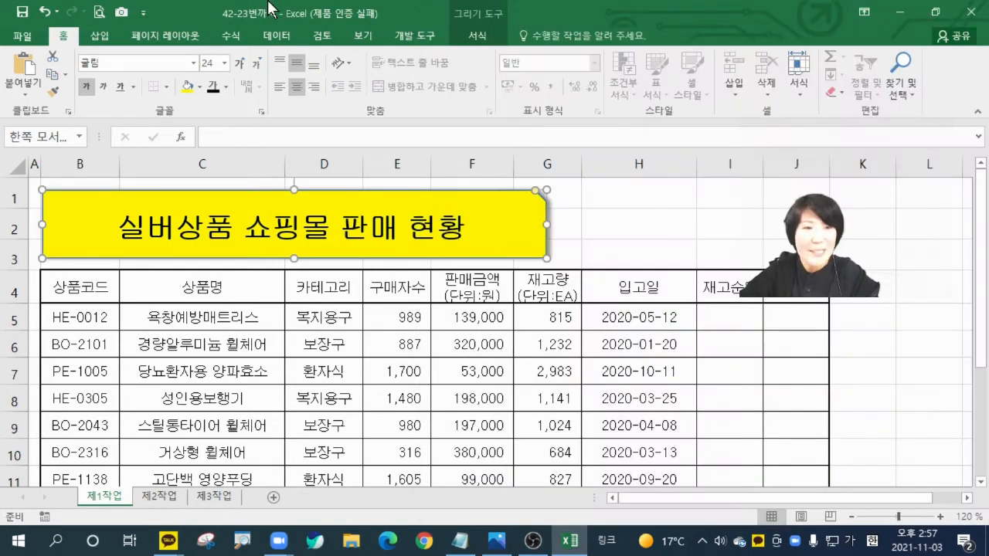
- Merge and center cells L5:L7 and enter 결 and 재 on two lines in the merged cell
click(869, 434)
click(852, 517)
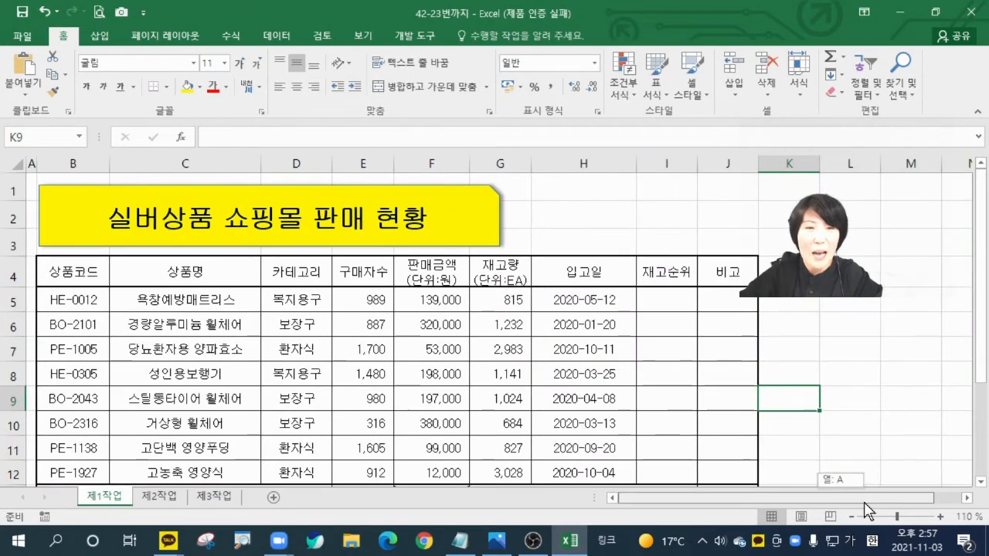
click(966, 498)
click(968, 499)
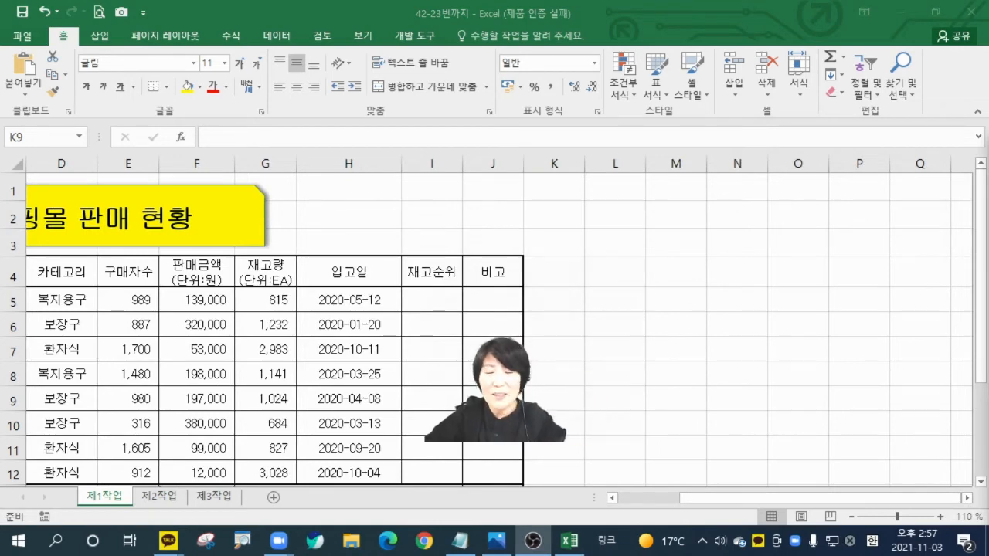
drag(607, 306, 608, 354)
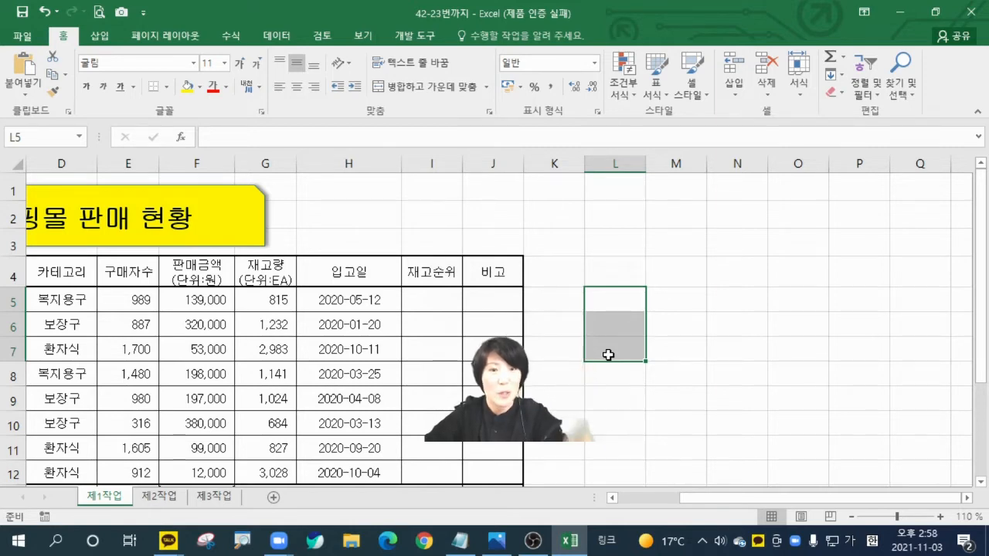
click(423, 87)
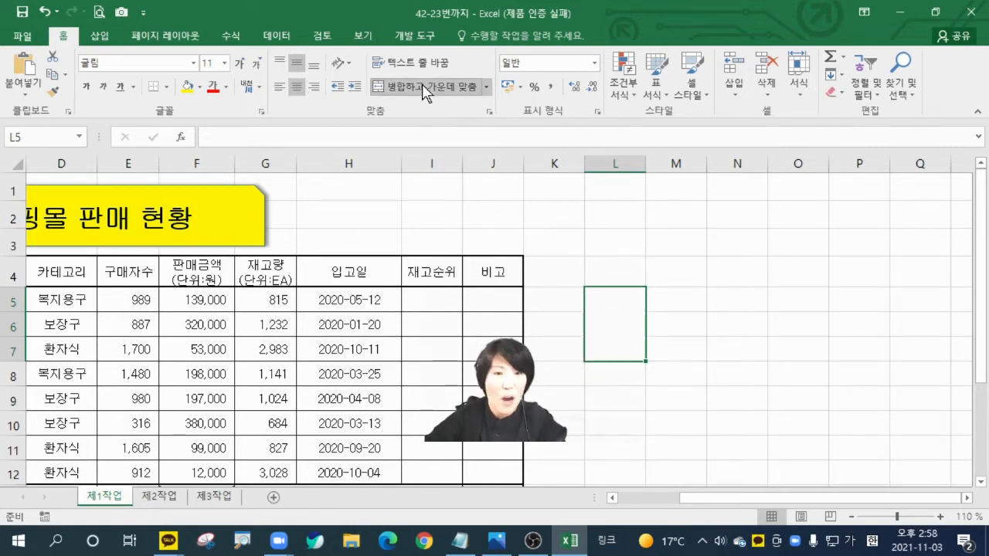
text(결)
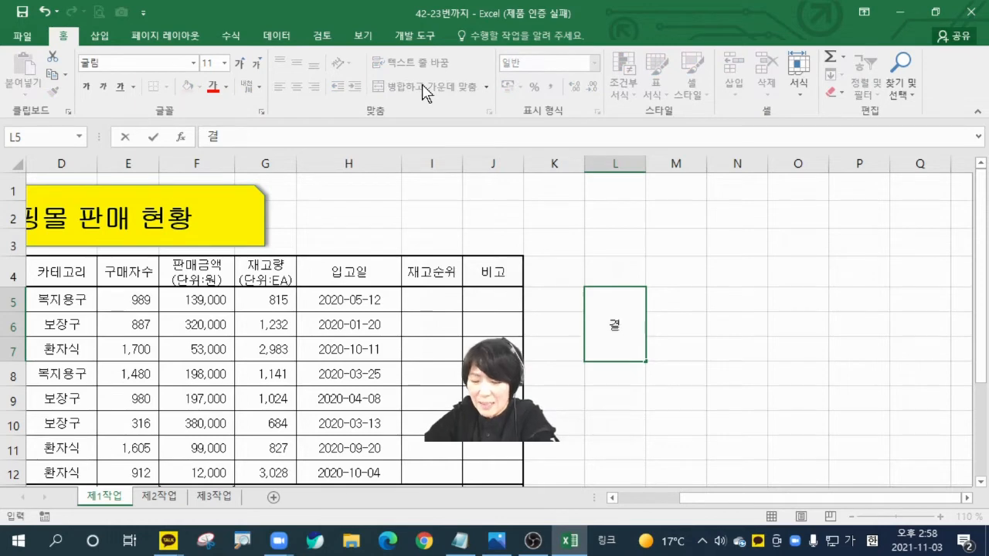
key(Return)
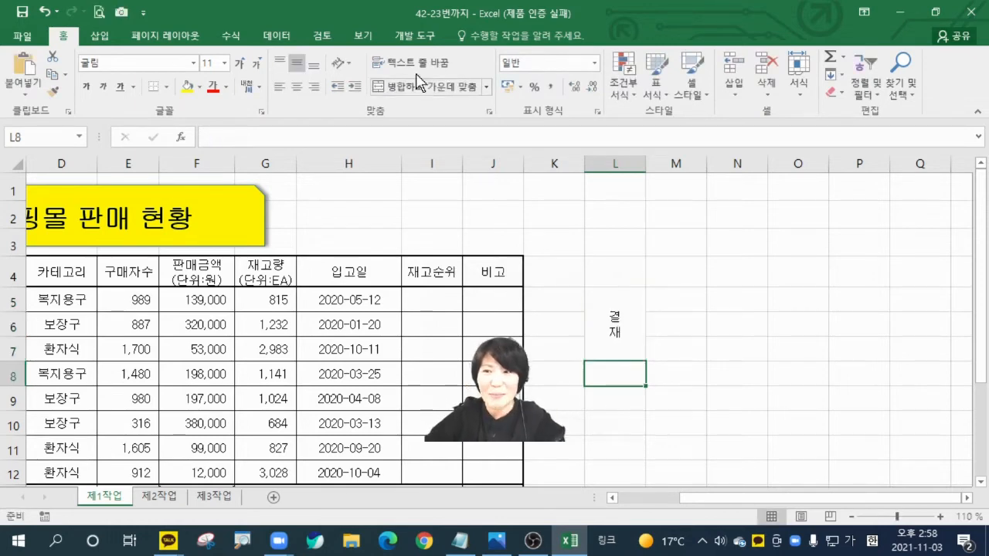
- Enter the approval headings 담당, 과장 and 차장 in cells M5, N5 and O5
click(674, 312)
text(ㄷ)
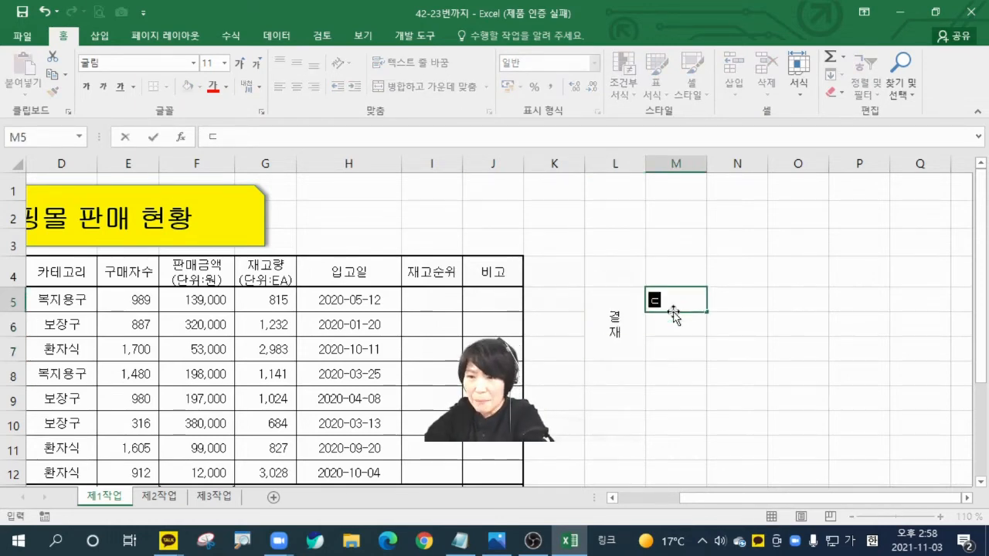
text(당)
key(Tab)
text(과장)
key(Tab)
text(차자)
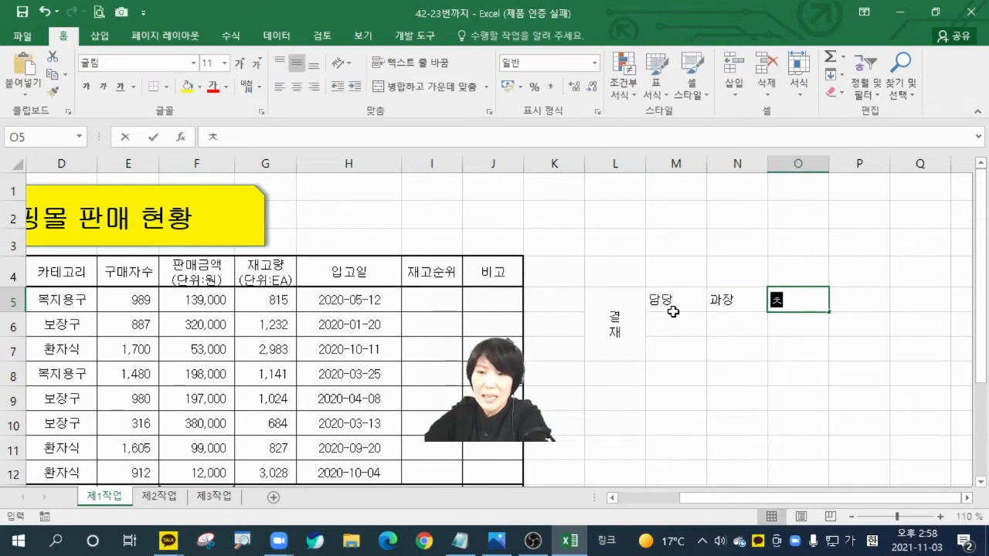
key(Return)
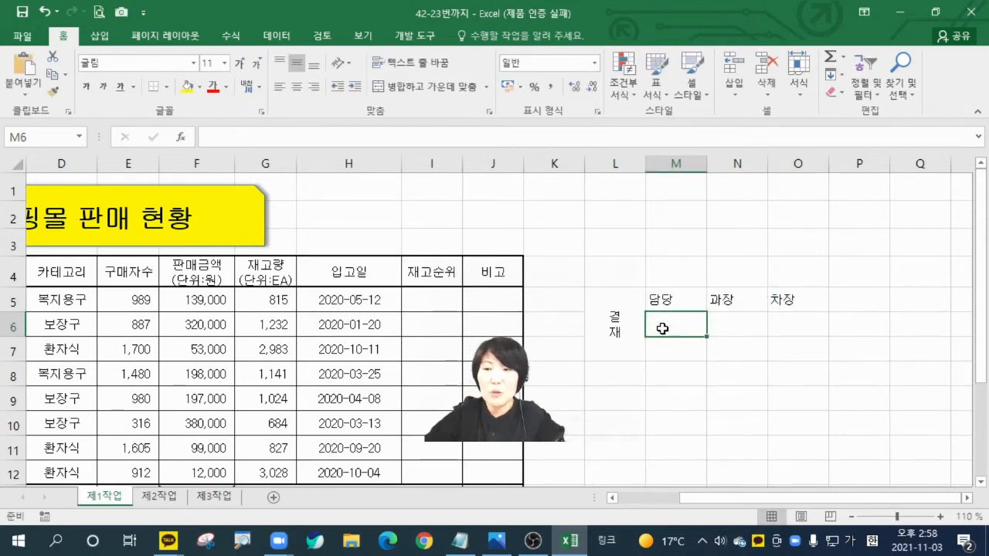
- Merge and center M6:M7, and fill that merged cell across to O7
drag(683, 326, 685, 345)
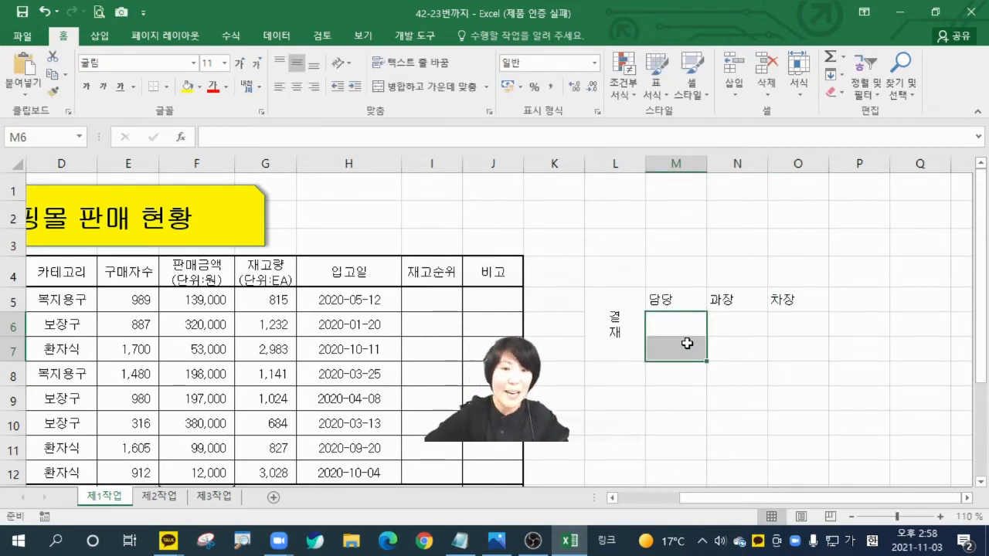
click(425, 86)
drag(706, 360, 714, 360)
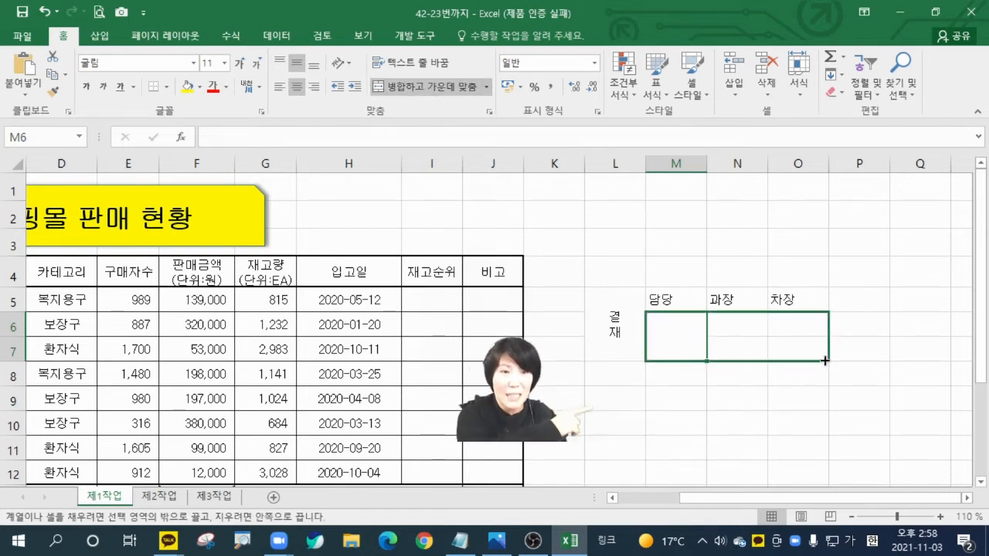
drag(825, 360, 824, 361)
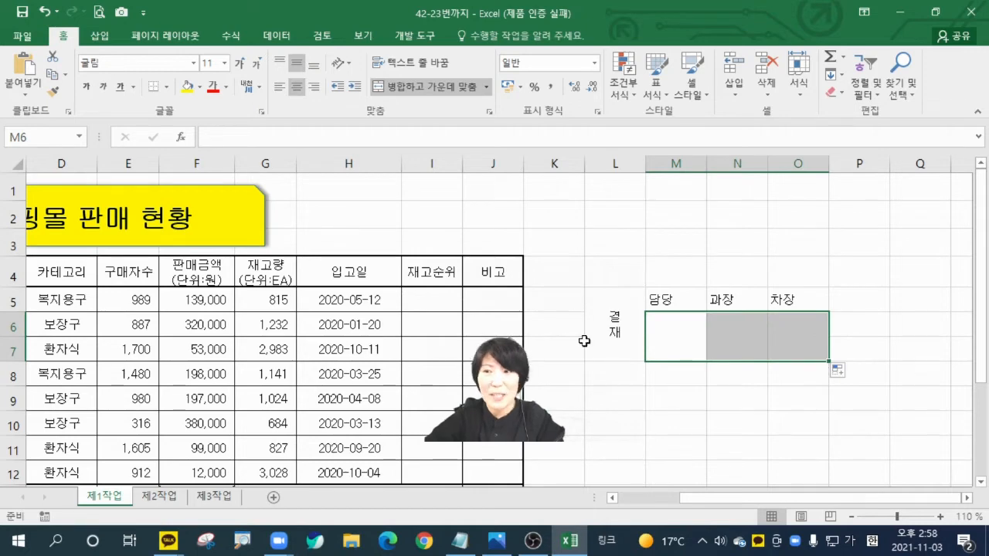
- Narrow column L to about half its width
click(629, 177)
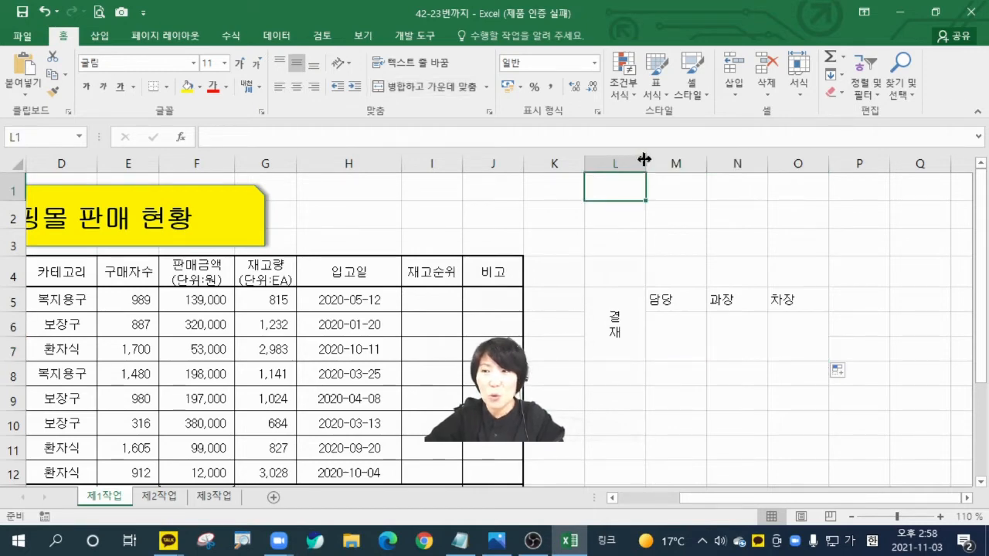
drag(643, 162, 616, 164)
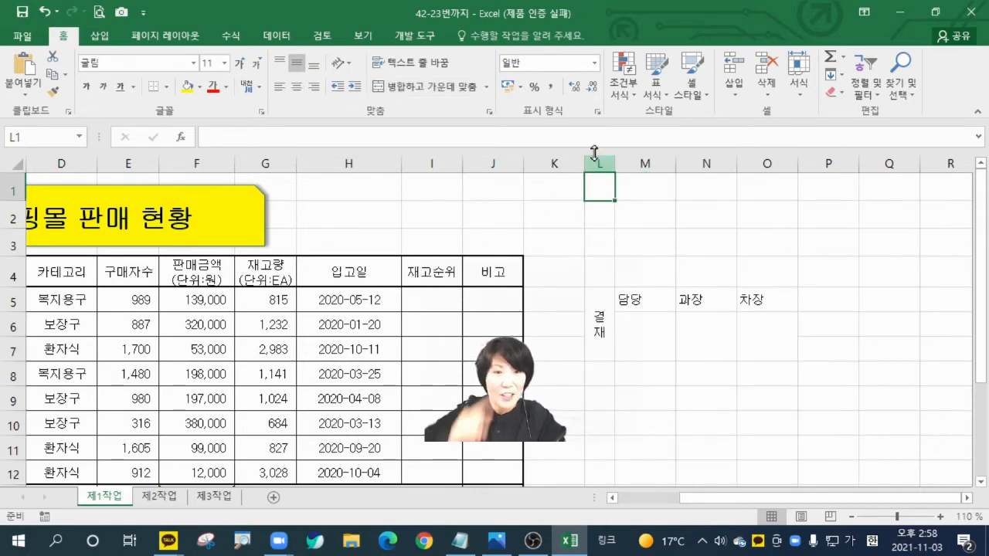
- Apply all borders to the approval box L5:O7 and center its text horizontally
drag(606, 300, 747, 298)
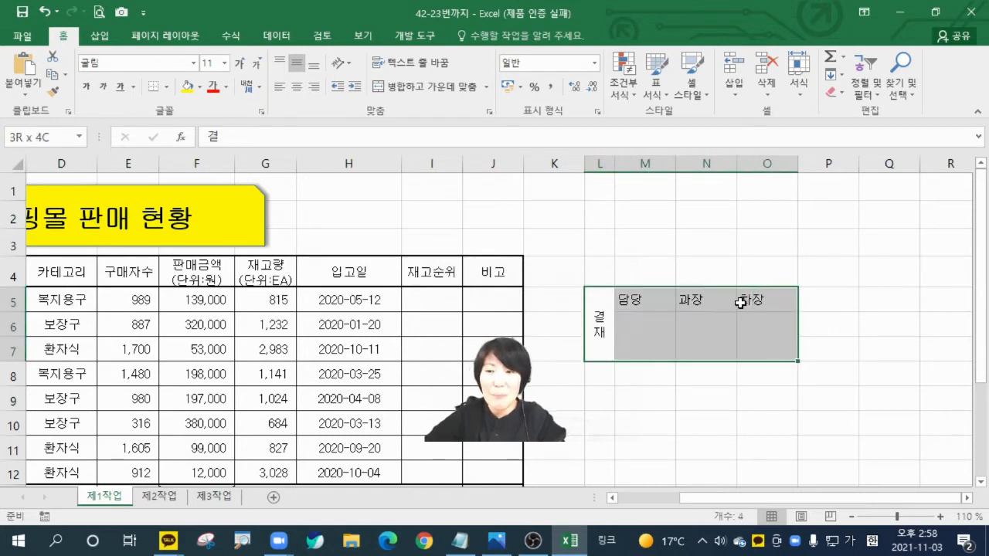
click(167, 96)
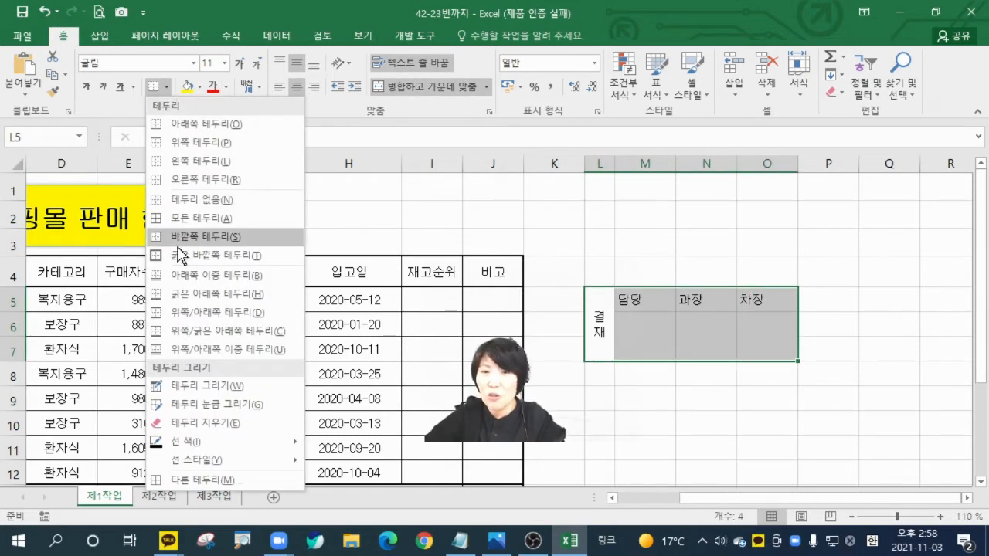
click(187, 217)
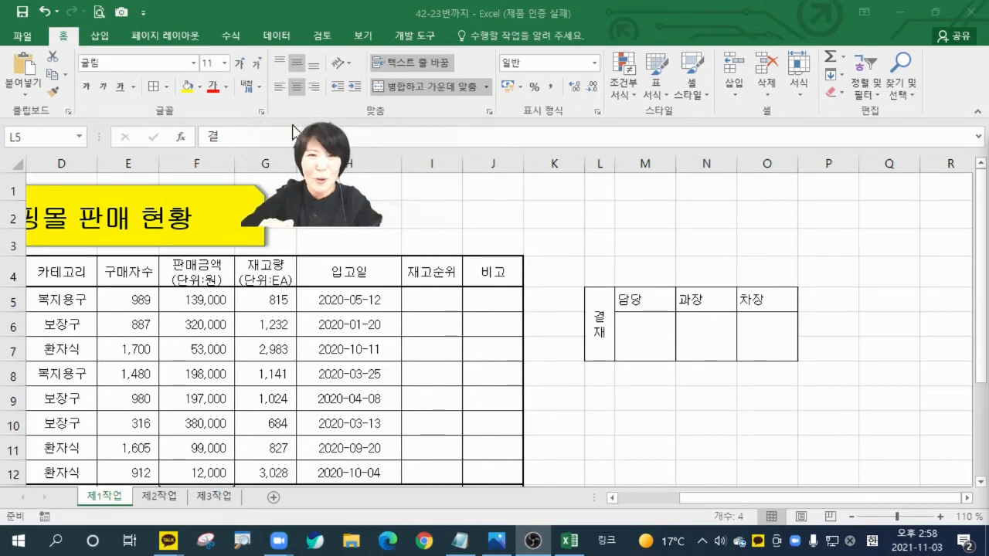
click(279, 89)
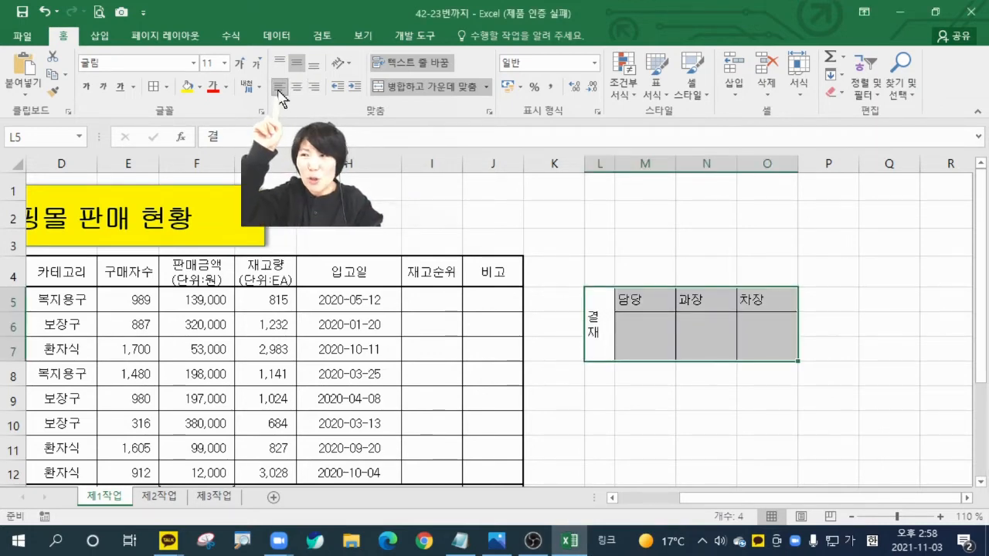
click(298, 90)
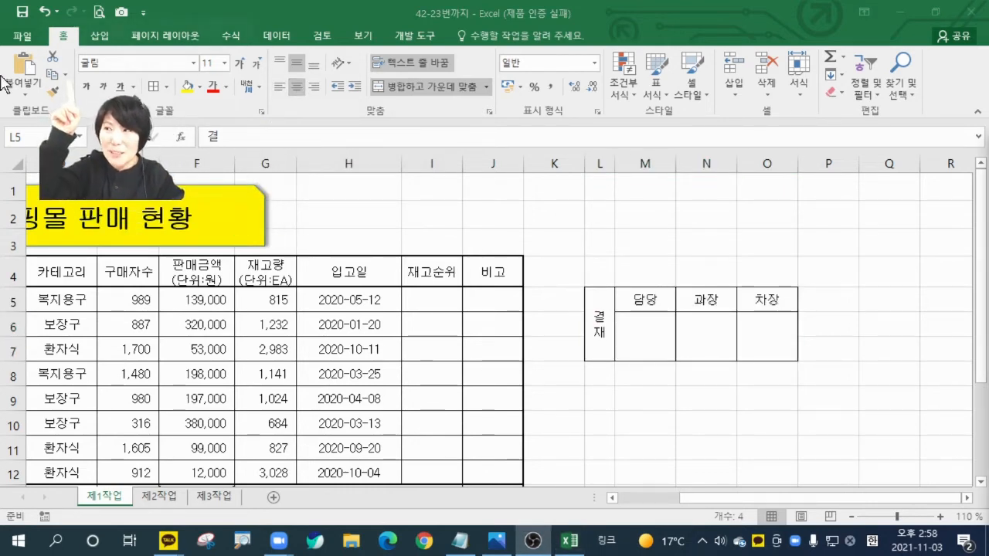
- Copy the approval box L5:O7 as a picture, as shown on screen in picture format, and paste it at H2
click(65, 75)
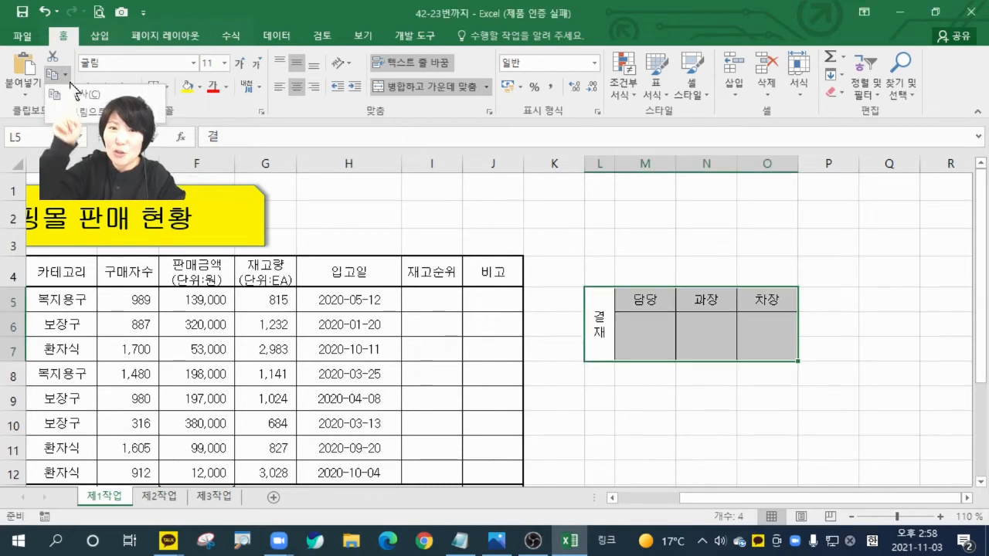
click(101, 114)
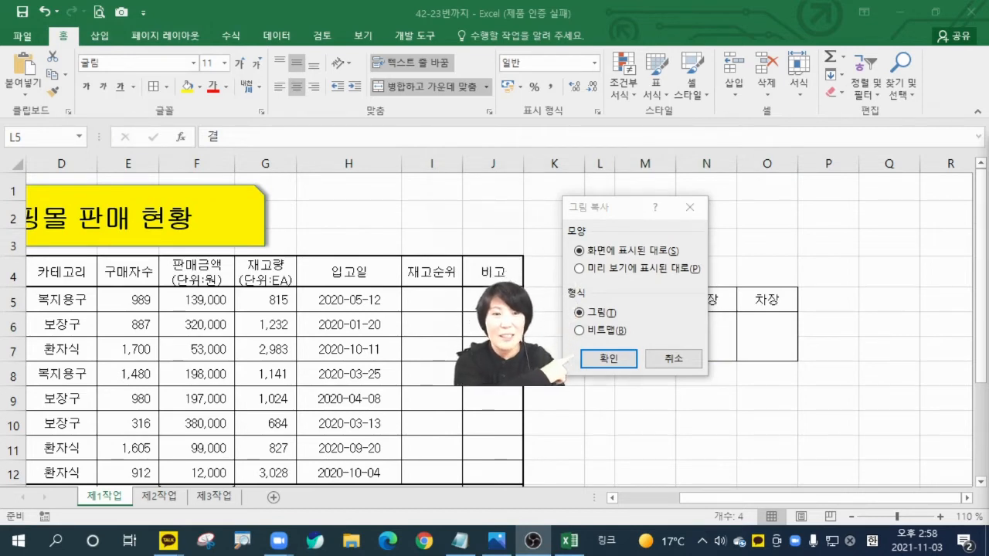
click(609, 358)
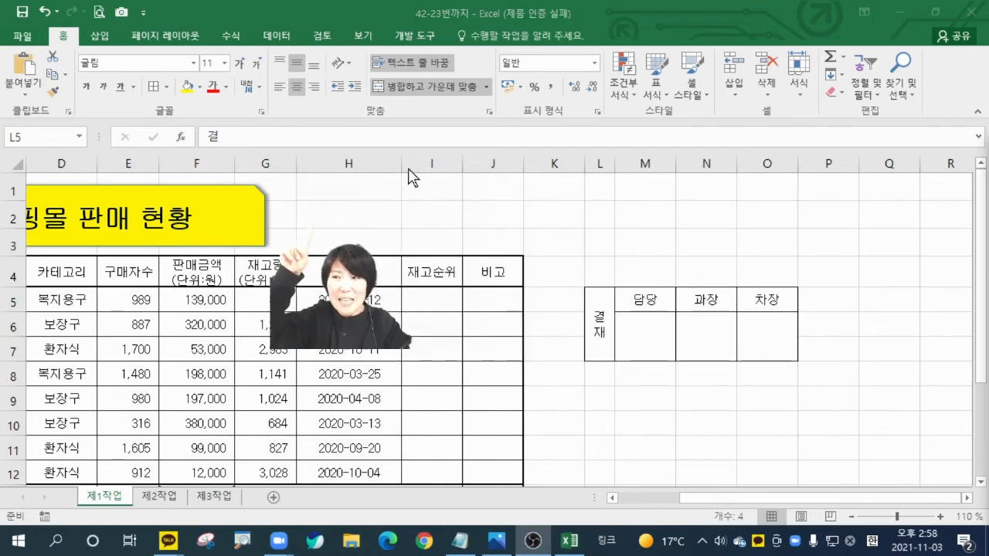
click(334, 215)
right_click(334, 217)
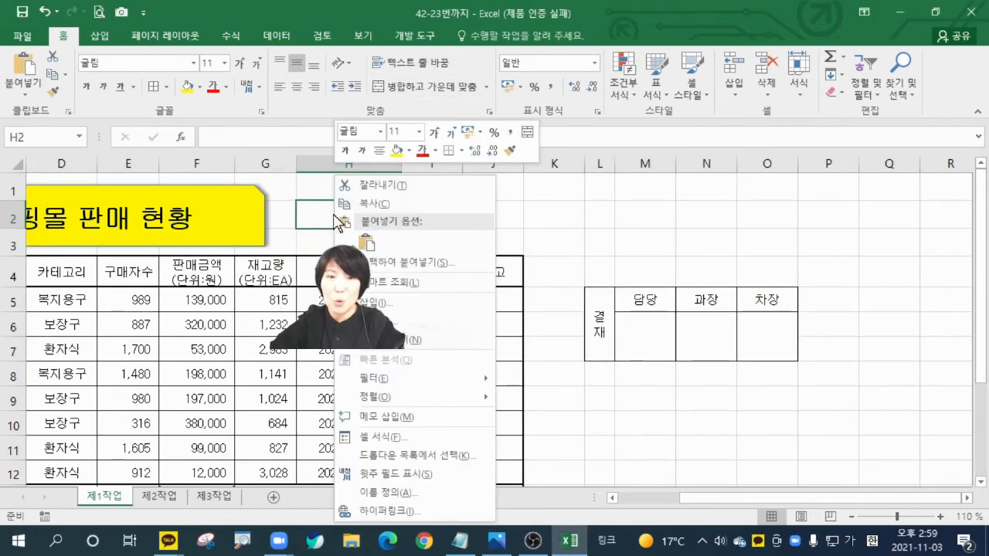
click(366, 242)
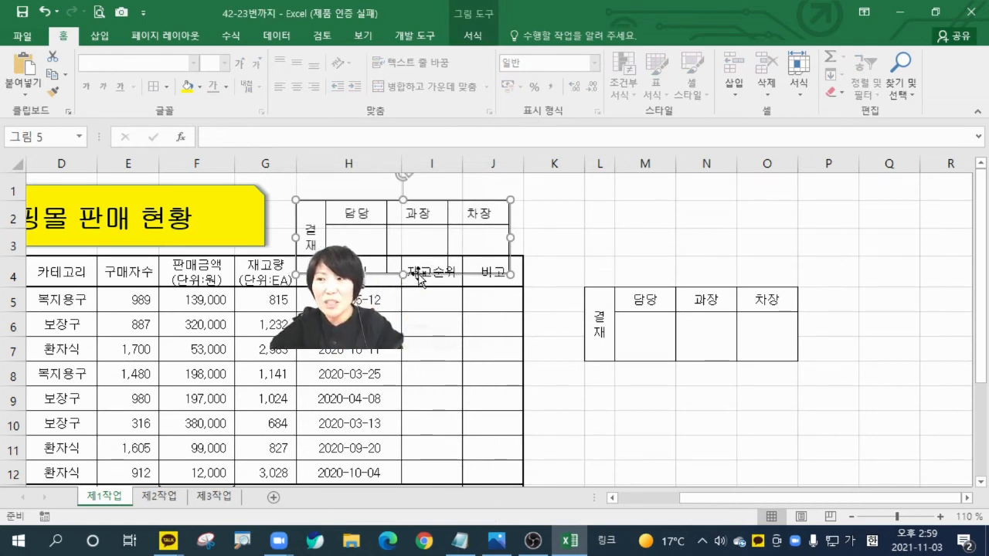
- Move the approval picture up into rows 1 to 3 above the table and widen it to column J's outer edge
drag(418, 274, 418, 249)
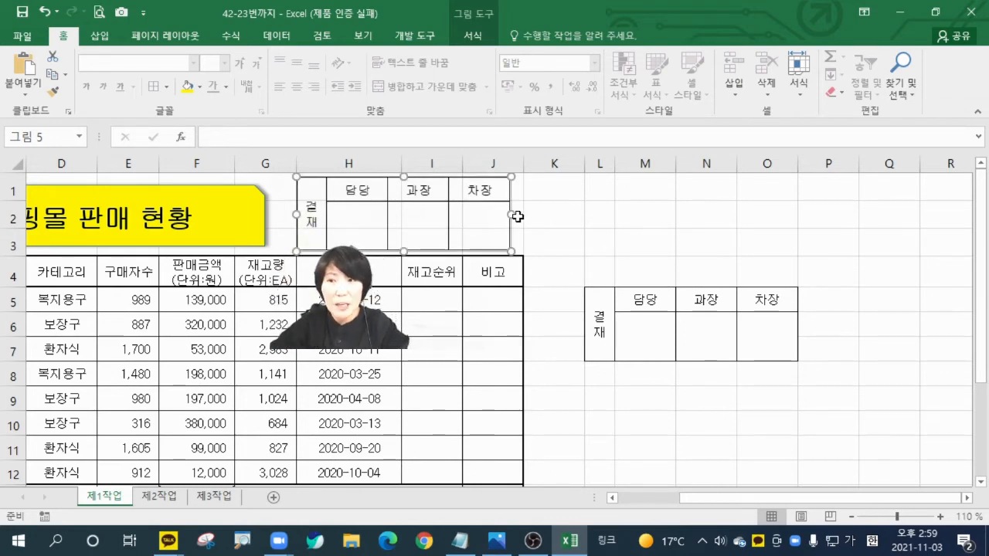
drag(516, 216, 523, 216)
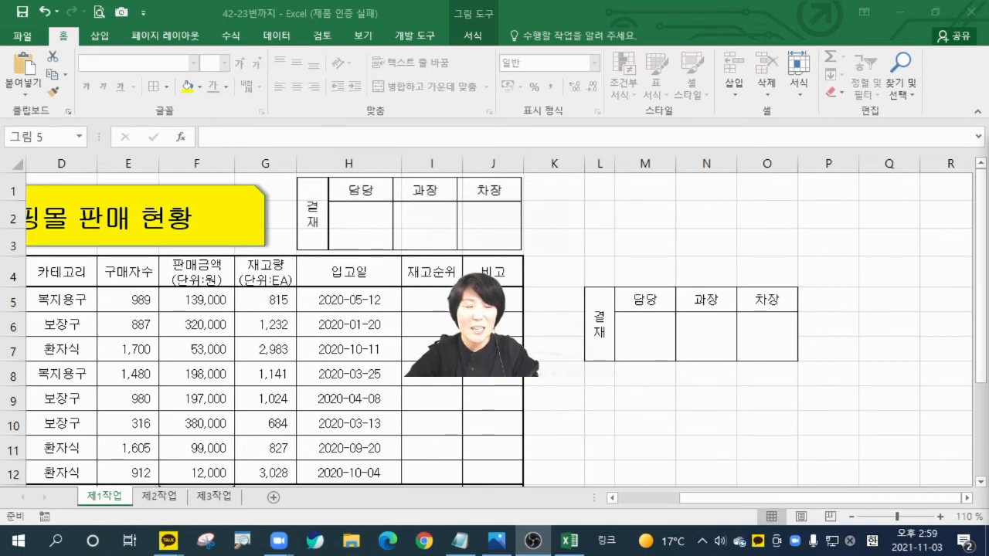
- Delete columns L to O containing the original approval box
drag(600, 164, 768, 162)
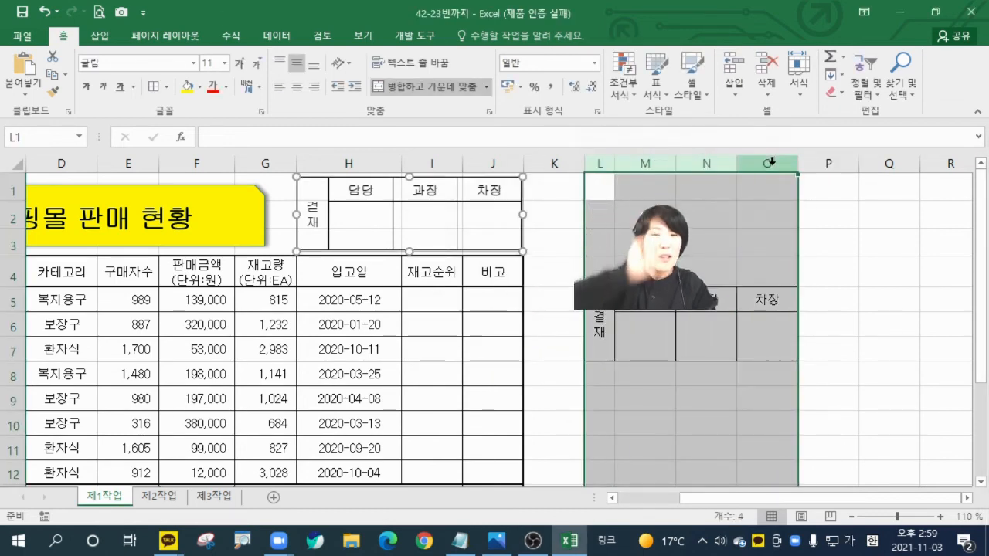
right_click(770, 162)
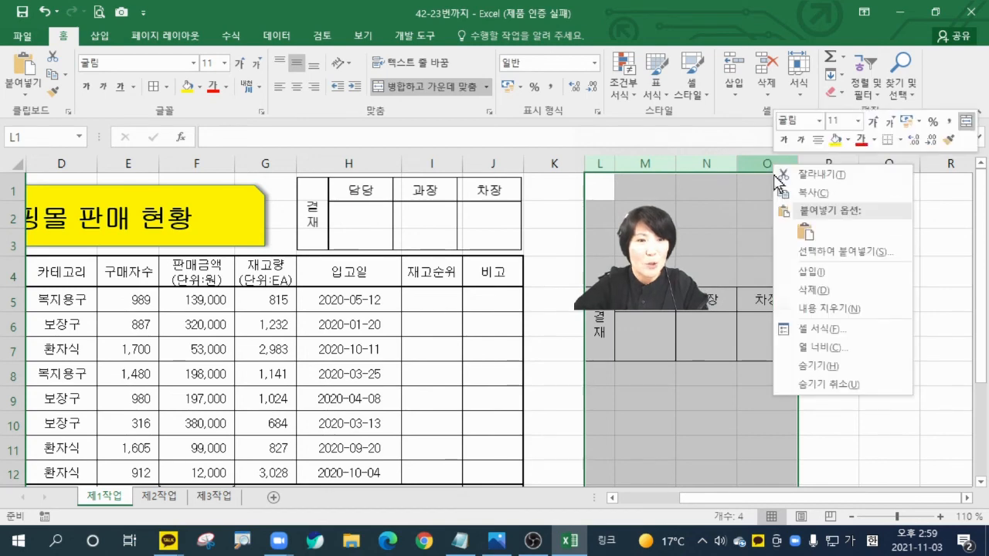
click(819, 288)
click(547, 234)
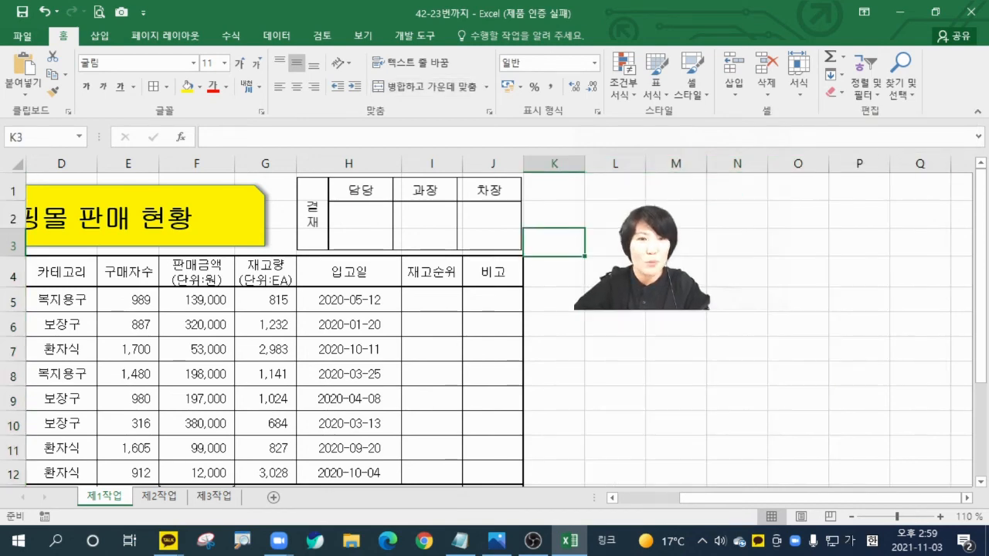